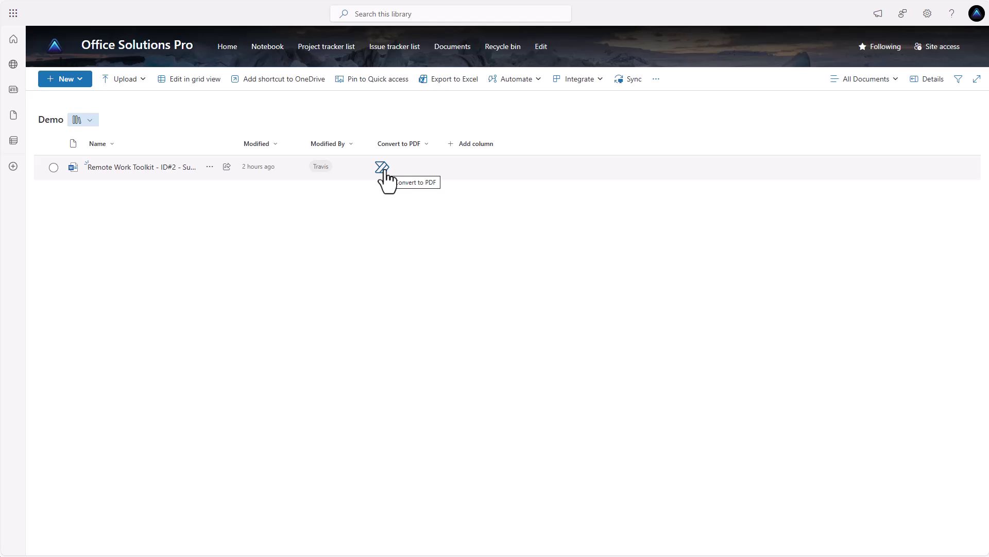
Try the Convert to PDF button on the Remote Work Toolkit file's row.
{"action": "left_click", "coordinate": [382, 168]}
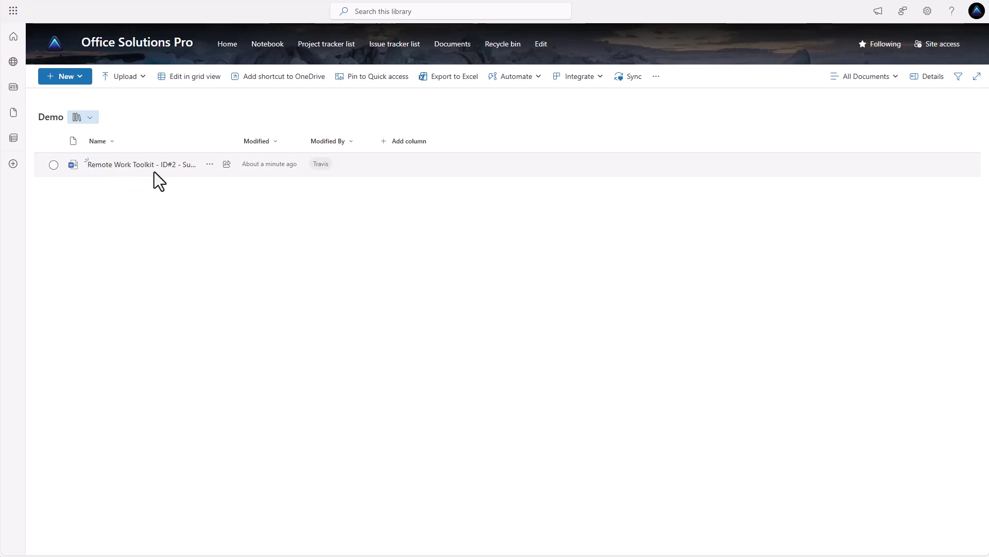
{"action": "mouse_move", "coordinate": [156, 165]}
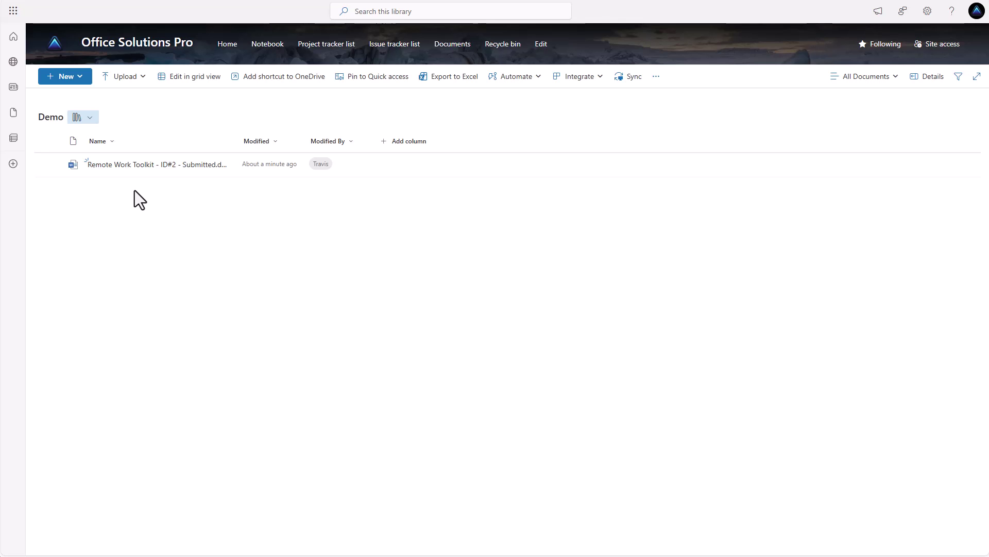
Start a blank automated cloud flow from the library's Automate menu, skipping the setup.
{"action": "left_click", "coordinate": [589, 82]}
{"action": "mouse_move", "coordinate": [579, 116]}
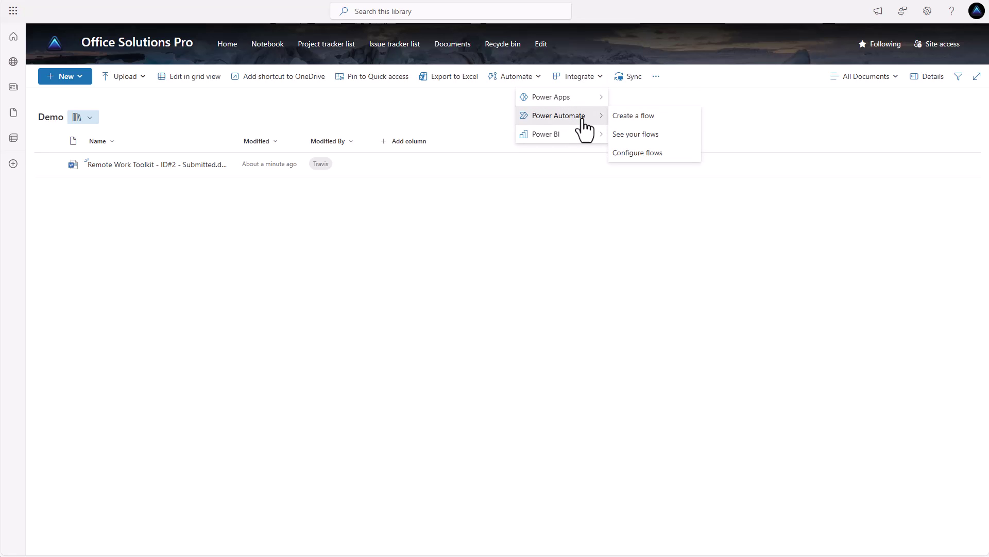
{"action": "left_click", "coordinate": [648, 122]}
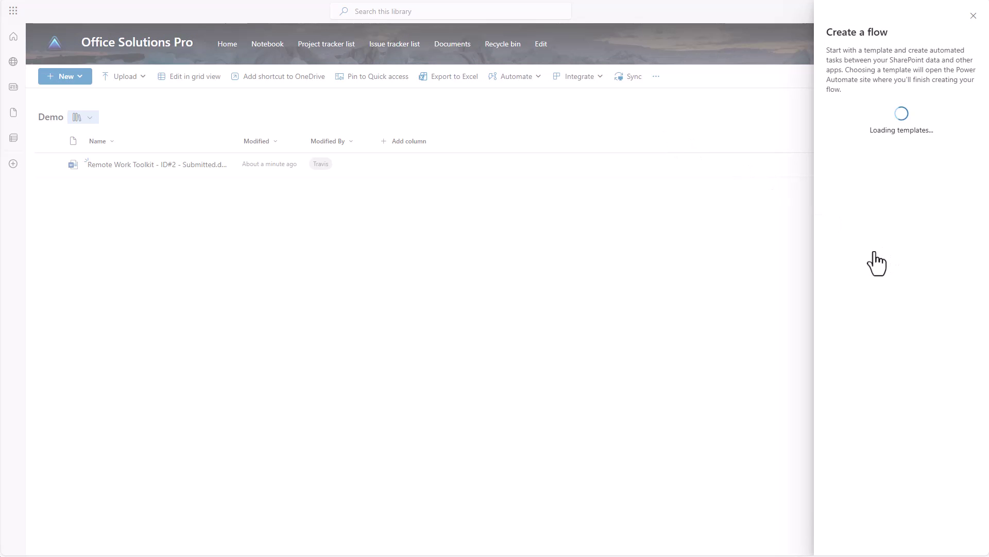
{"action": "left_click", "coordinate": [905, 342]}
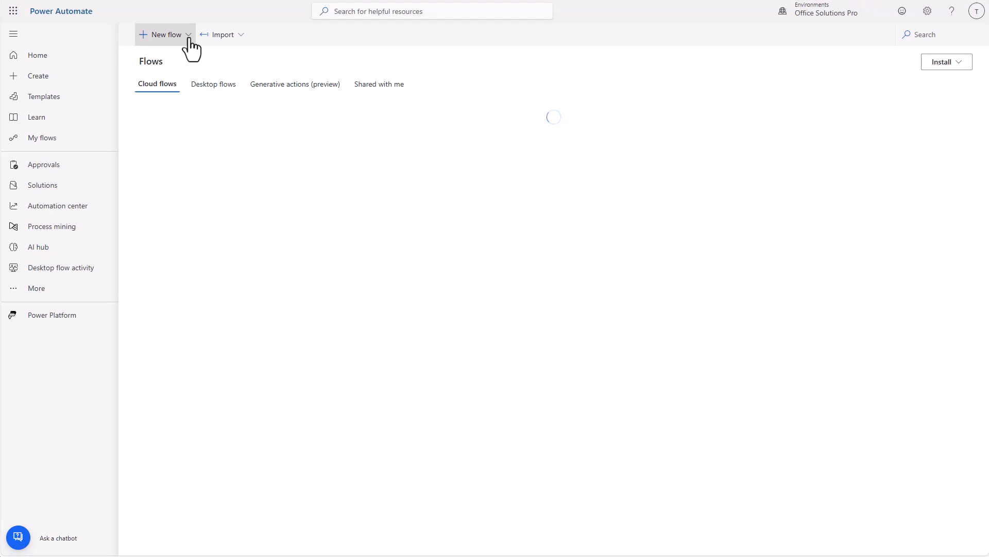
{"action": "left_click", "coordinate": [189, 39]}
{"action": "left_click", "coordinate": [197, 129]}
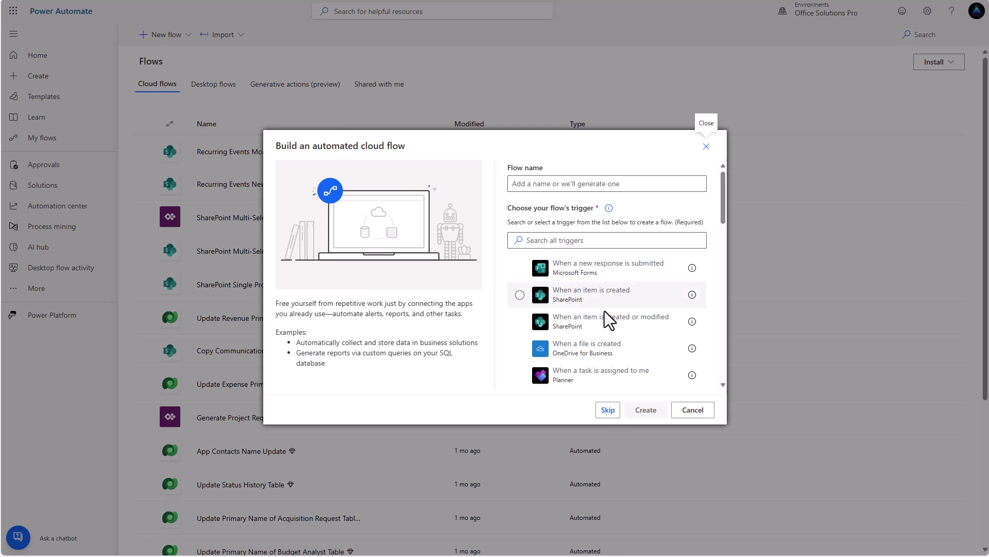
{"action": "left_click", "coordinate": [608, 409]}
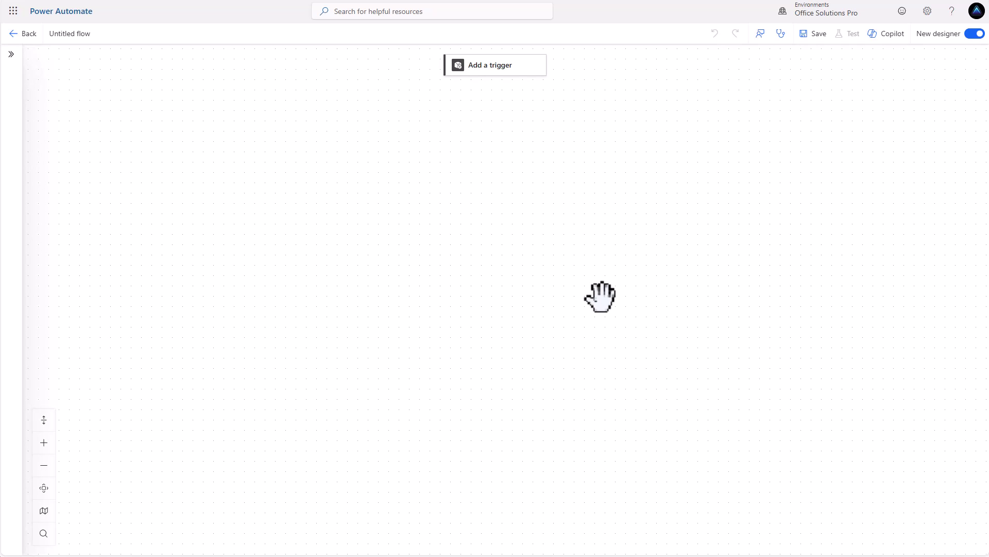
Rename the flow to 'Convert Word Document to PDF - Document Library'.
{"action": "left_click", "coordinate": [73, 35]}
{"action": "key", "text": "ctrl+a"}
{"action": "type", "text": "Convert Word Document to ZPD"}
{"action": "key", "text": "BackSpace"}
{"action": "key", "text": "BackSpace"}
{"action": "key", "text": "BackSpace"}
{"action": "type", "text": "PDF - Document"}
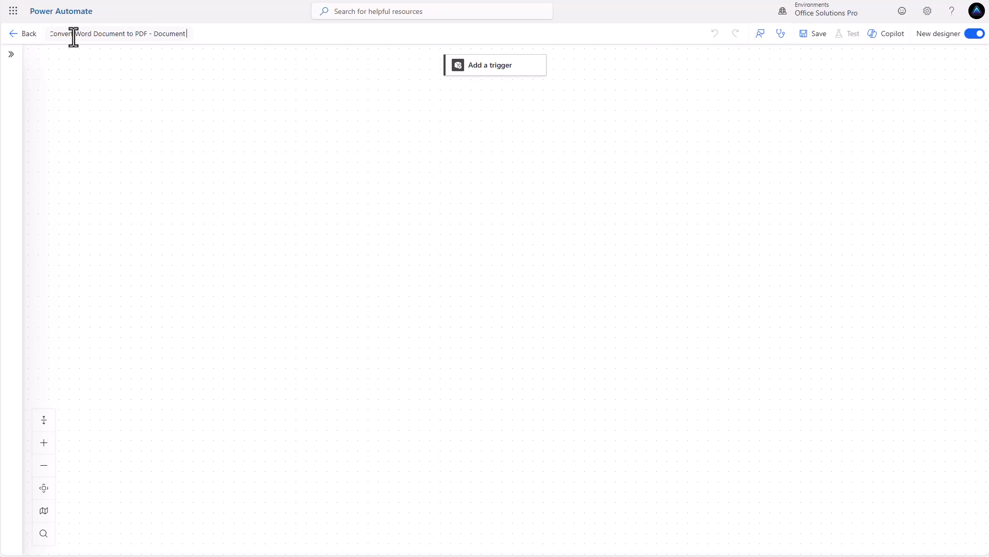
{"action": "type", "text": " Library"}
Add a SharePoint 'For a selected file' trigger on the Office Solutions Pro site's Demo library.
{"action": "left_click", "coordinate": [514, 70]}
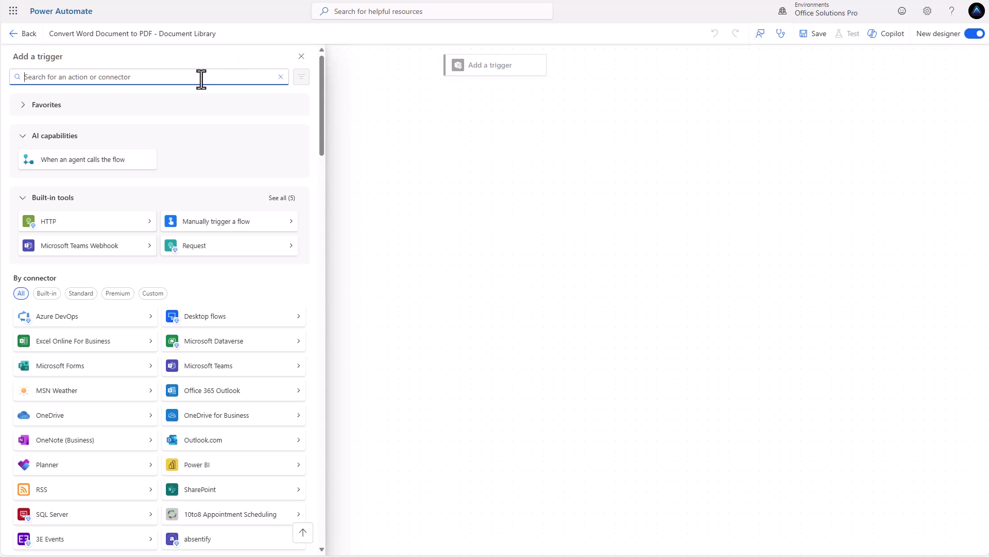
{"action": "type", "text": "sharepoint"}
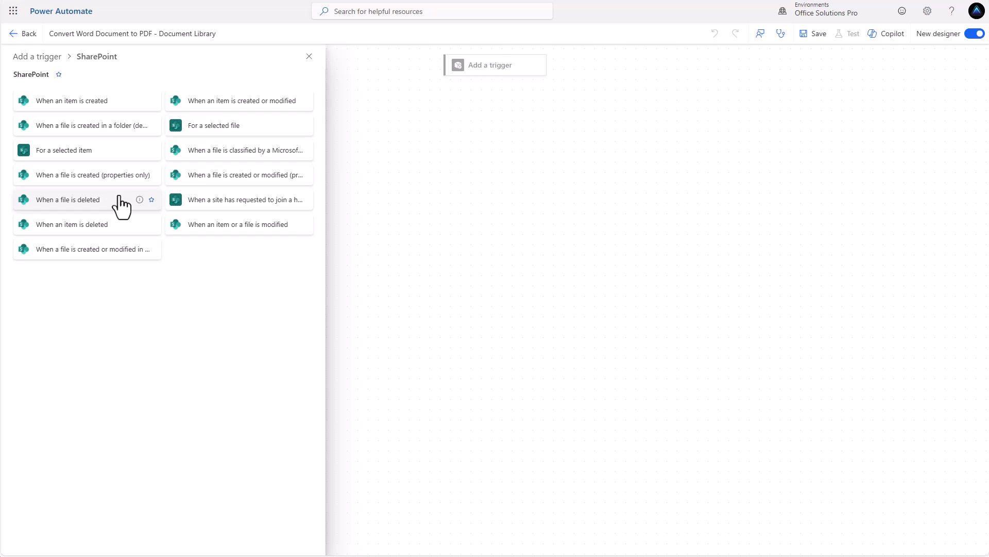
{"action": "left_click", "coordinate": [229, 131]}
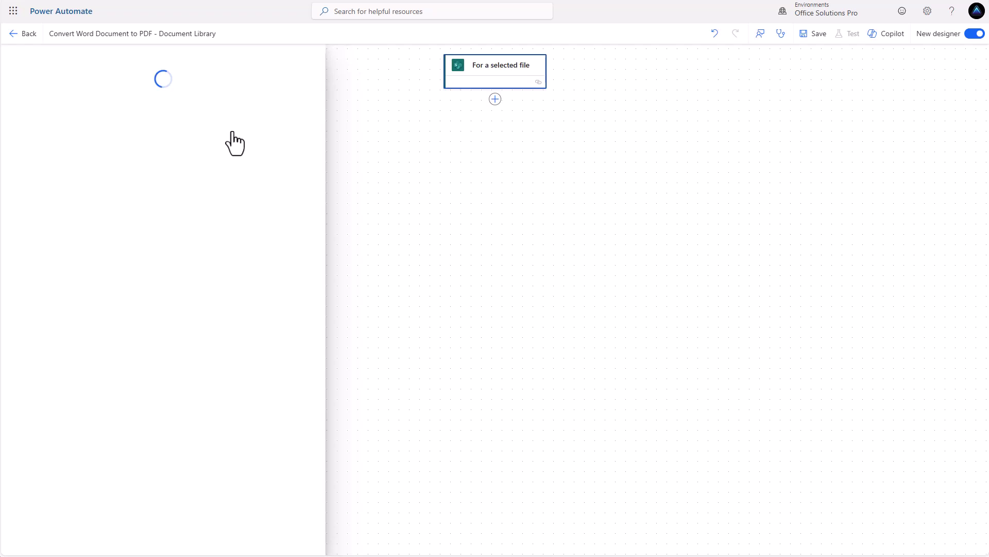
{"action": "left_click", "coordinate": [308, 142]}
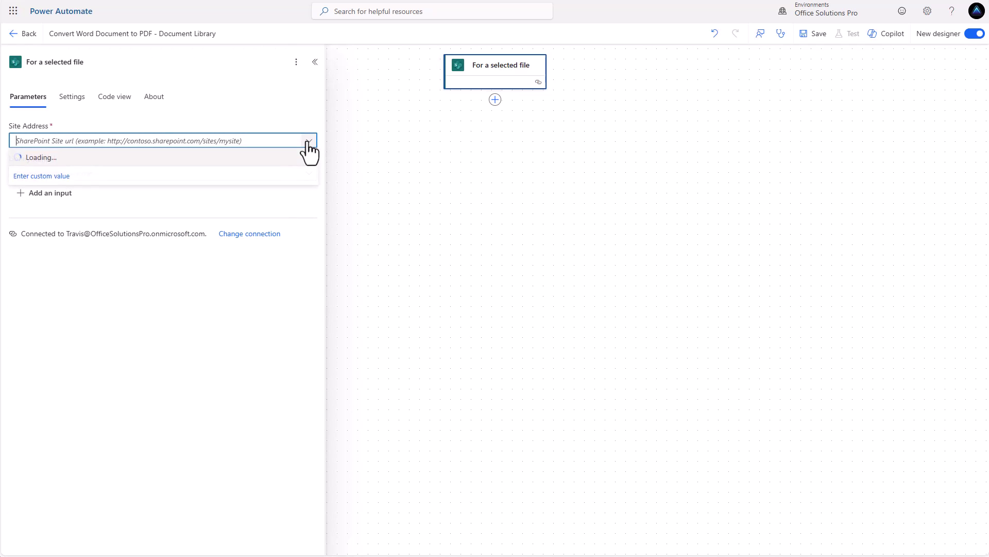
{"action": "left_click", "coordinate": [183, 200]}
{"action": "left_click", "coordinate": [300, 175]}
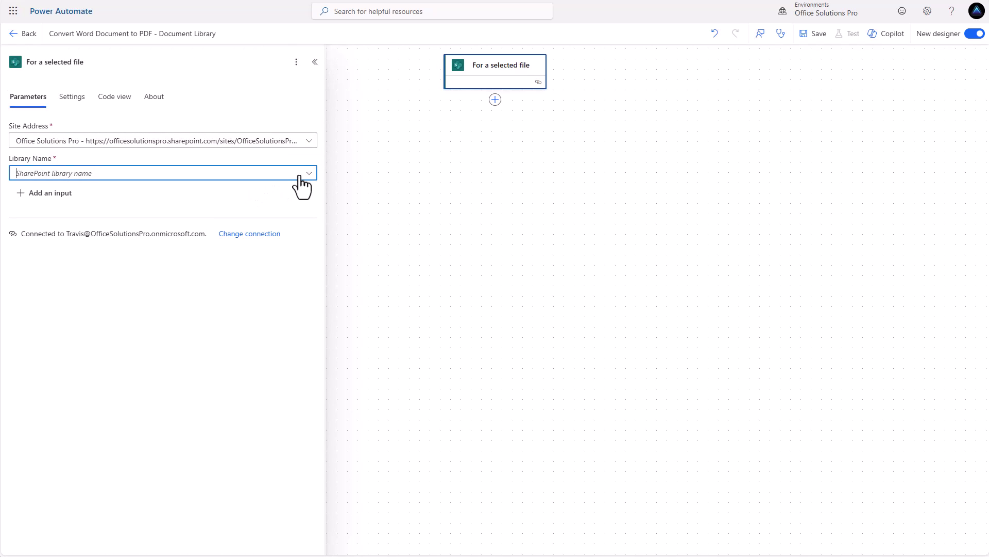
{"action": "type", "text": "Demo"}
{"action": "left_click", "coordinate": [495, 100]}
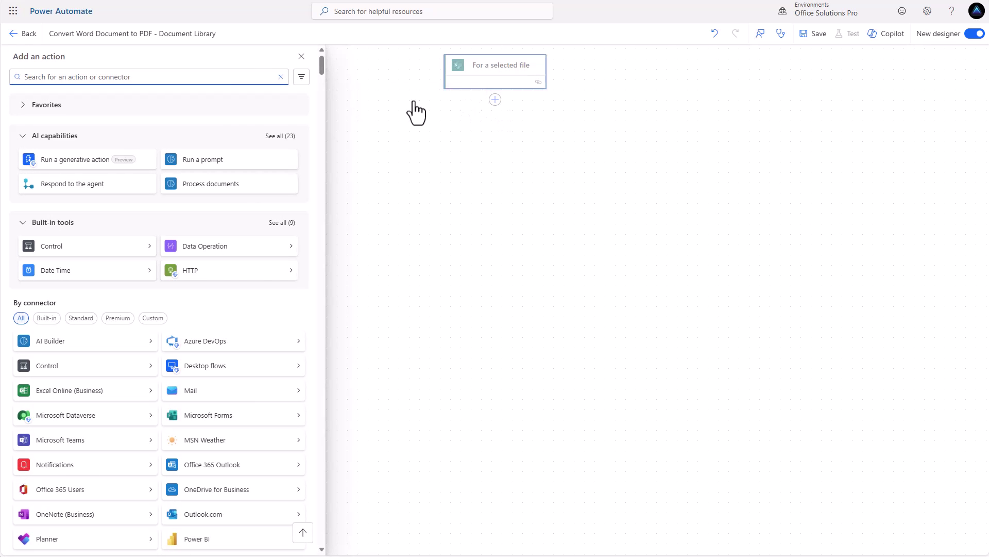
Add the SharePoint Get file properties action after the trigger.
{"action": "left_click", "coordinate": [205, 83]}
{"action": "type", "text": "sharepoint"}
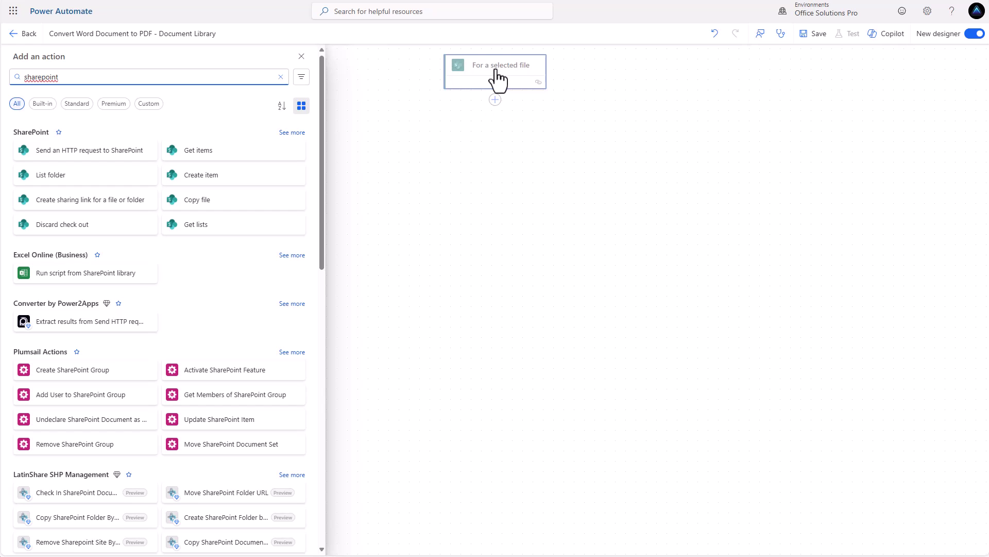
{"action": "left_click", "coordinate": [296, 133]}
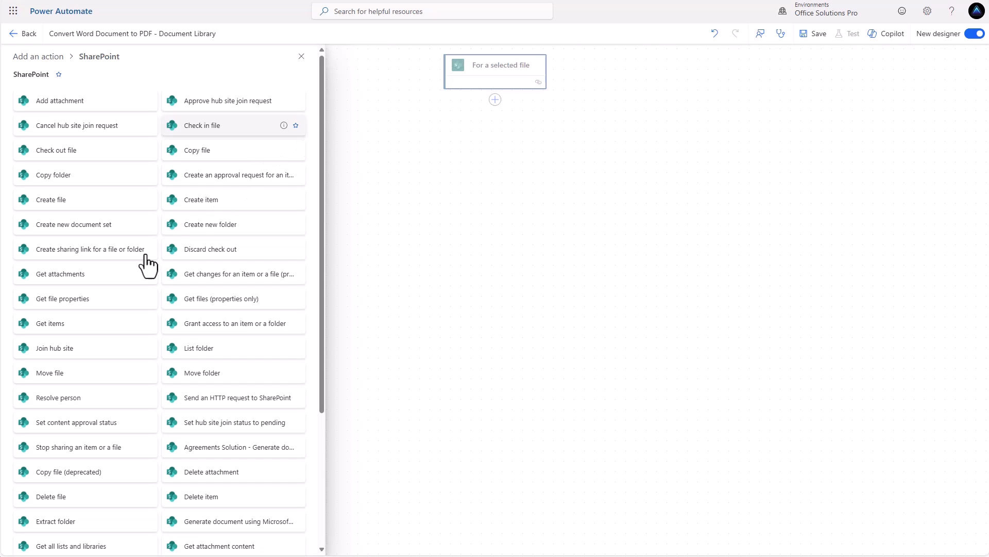
{"action": "left_click", "coordinate": [65, 302]}
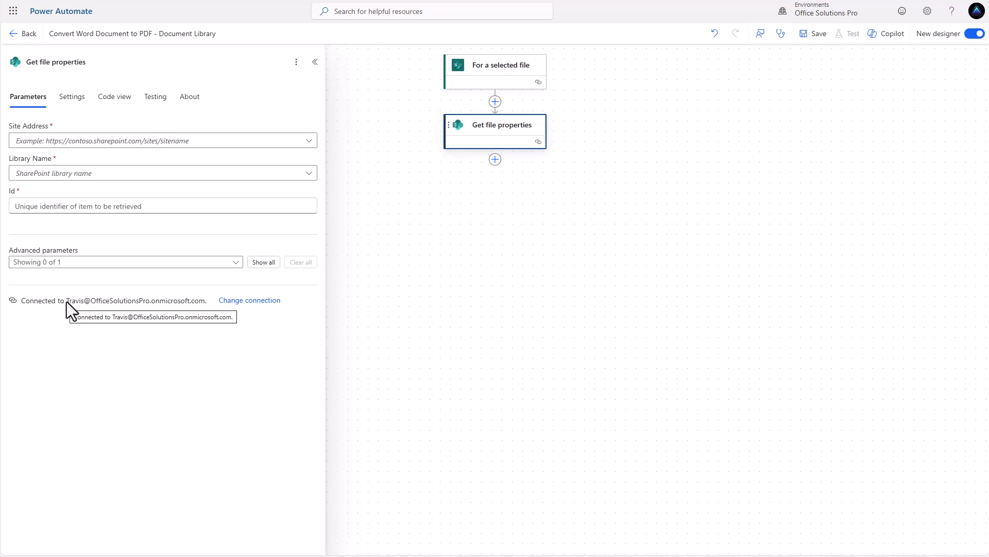
Point it at Office Solutions Pro's Demo library with the trigger's ID as Id, then save.
{"action": "left_click", "coordinate": [298, 142]}
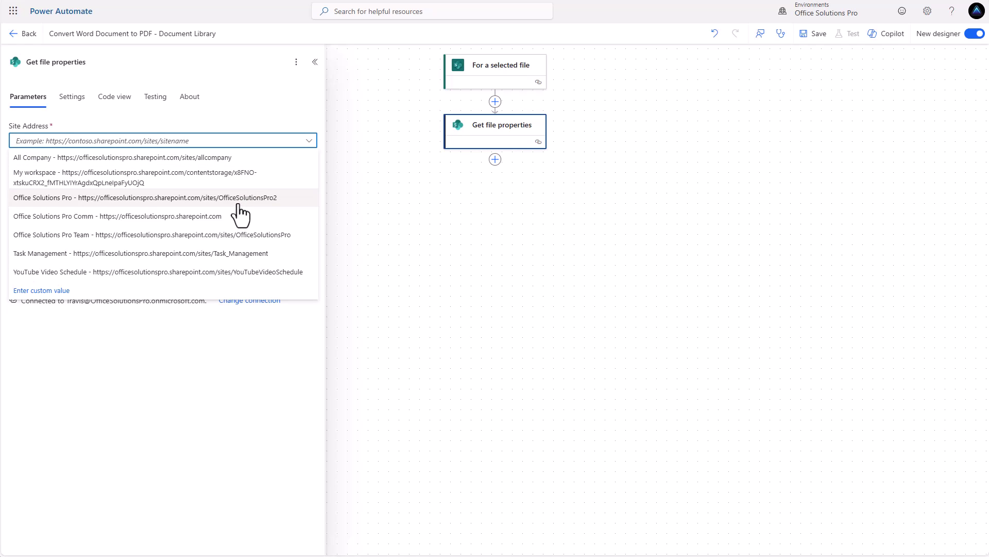
{"action": "left_click", "coordinate": [255, 197]}
{"action": "left_click", "coordinate": [308, 174]}
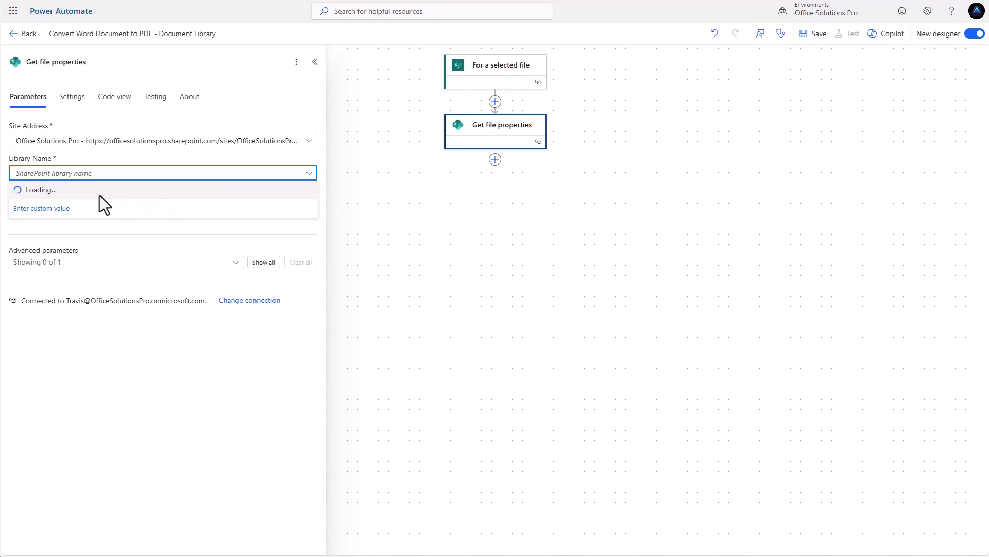
{"action": "left_click", "coordinate": [83, 191]}
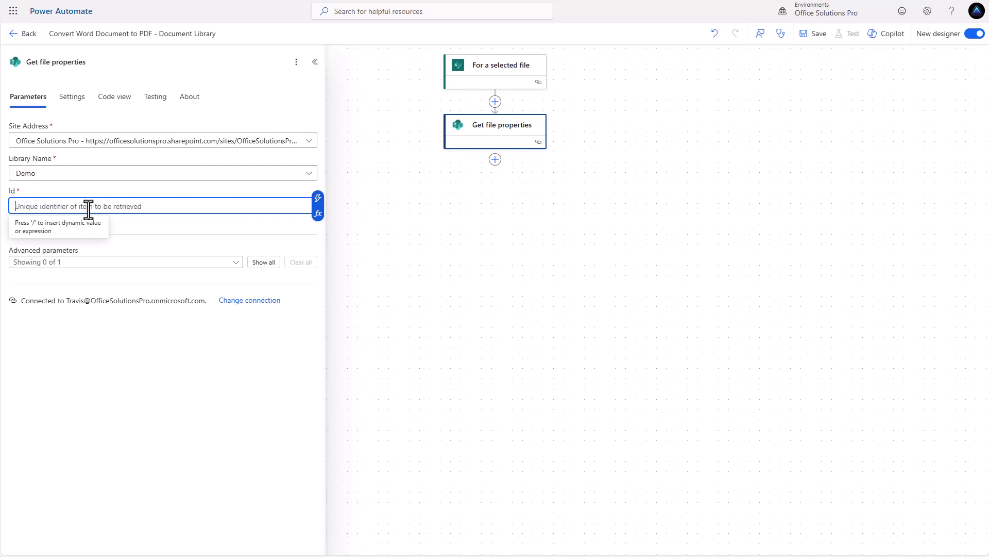
{"action": "left_click", "coordinate": [316, 204]}
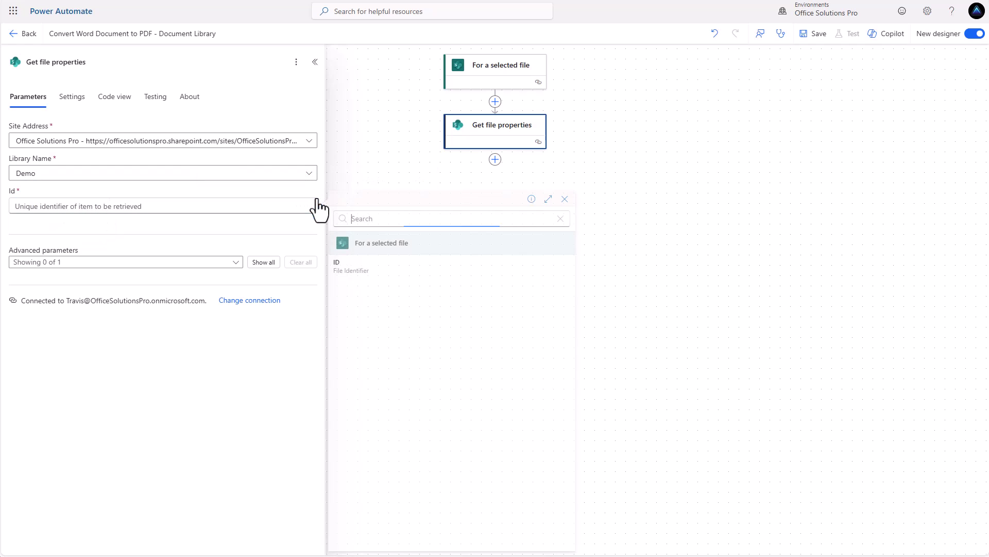
{"action": "left_click", "coordinate": [354, 272]}
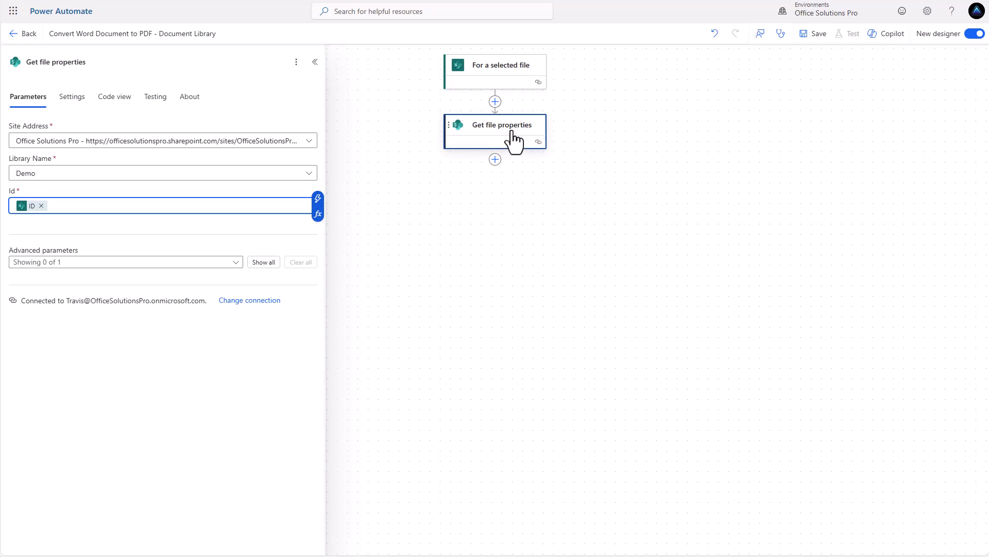
{"action": "left_click", "coordinate": [817, 35]}
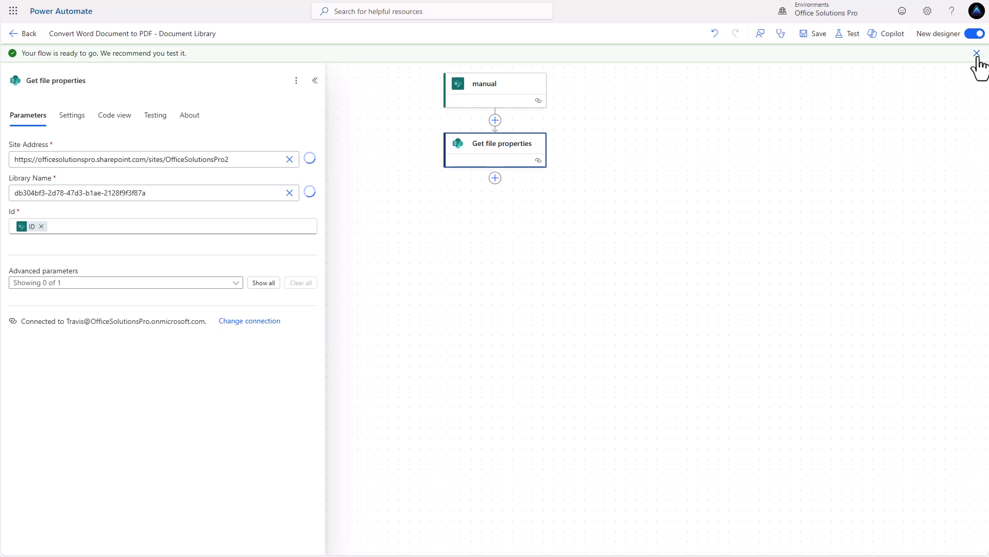
{"action": "left_click", "coordinate": [977, 53]}
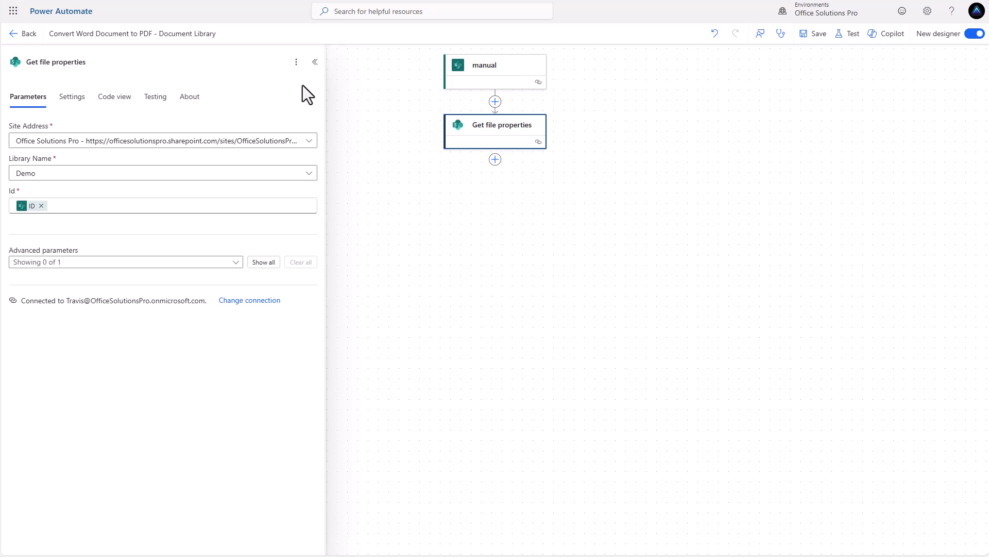
Add the Word Online 'Convert Word Document to PDF' action after Get file properties.
{"action": "left_click", "coordinate": [340, 104]}
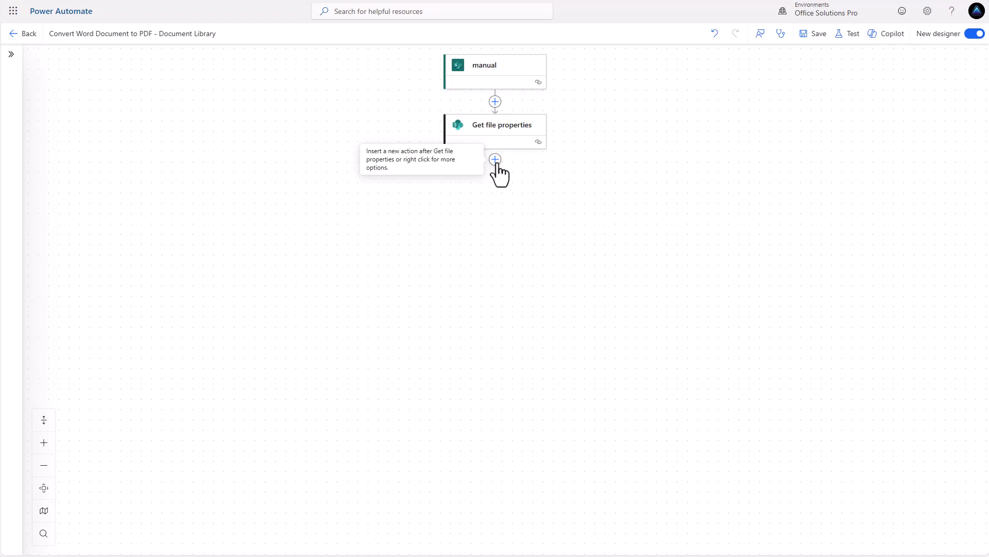
{"action": "left_click", "coordinate": [496, 159]}
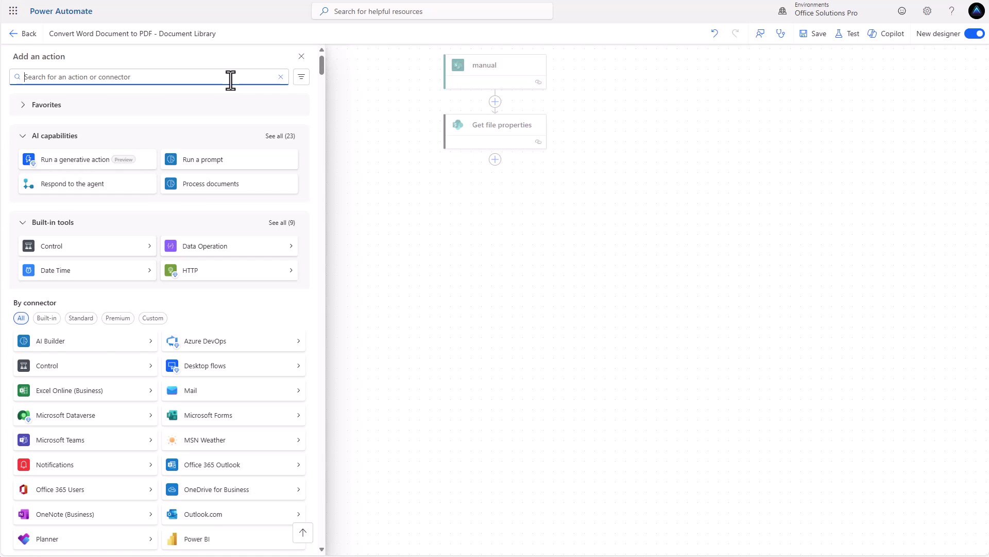
{"action": "type", "text": "word"}
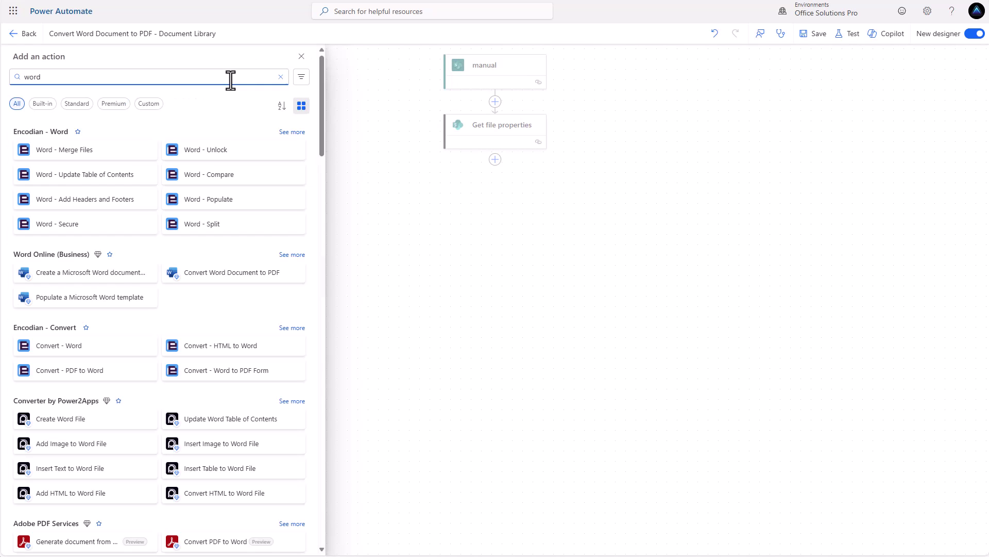
{"action": "left_click", "coordinate": [242, 281]}
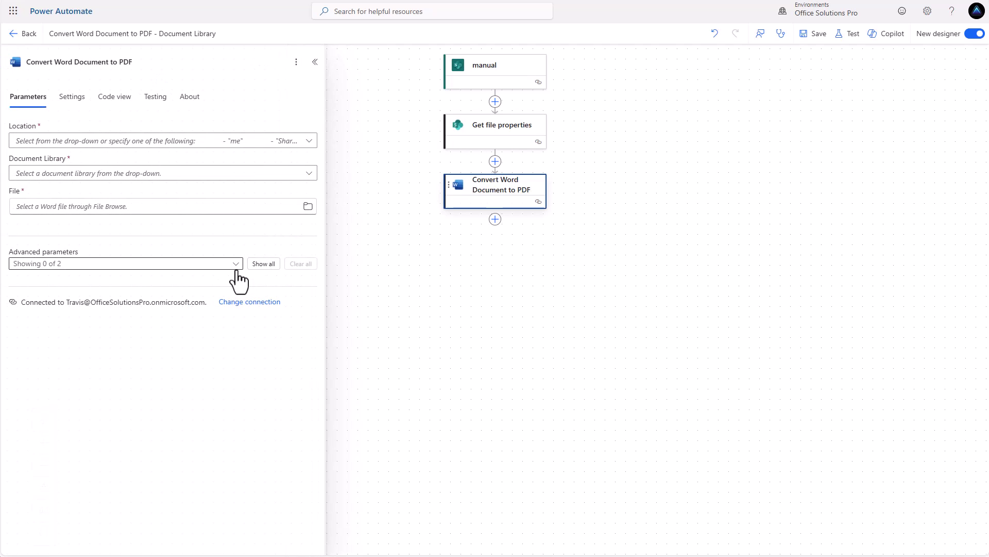
Set the conversion's Location to Office Solutions Pro and its Library to Demo.
{"action": "left_click", "coordinate": [309, 140]}
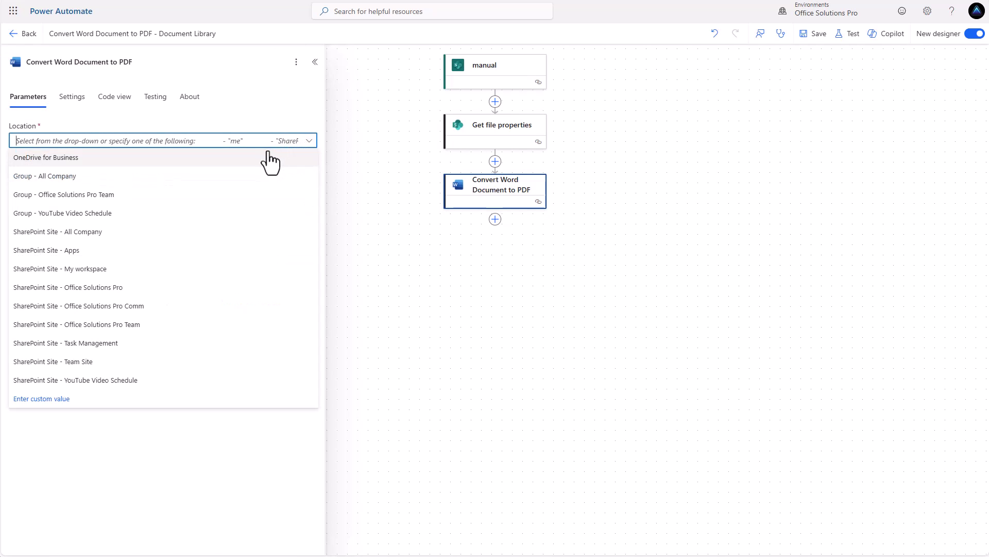
{"action": "left_click", "coordinate": [131, 287]}
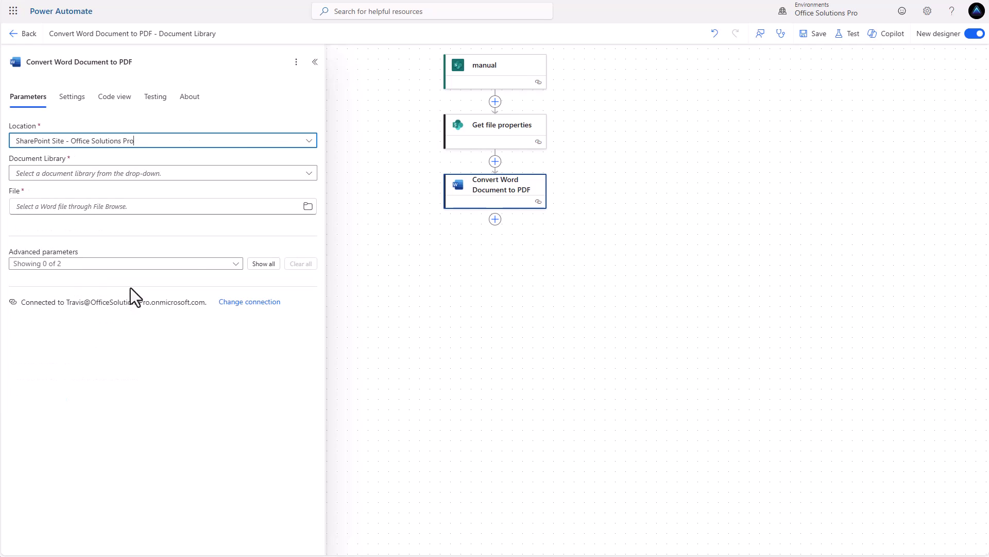
{"action": "left_click", "coordinate": [309, 174]}
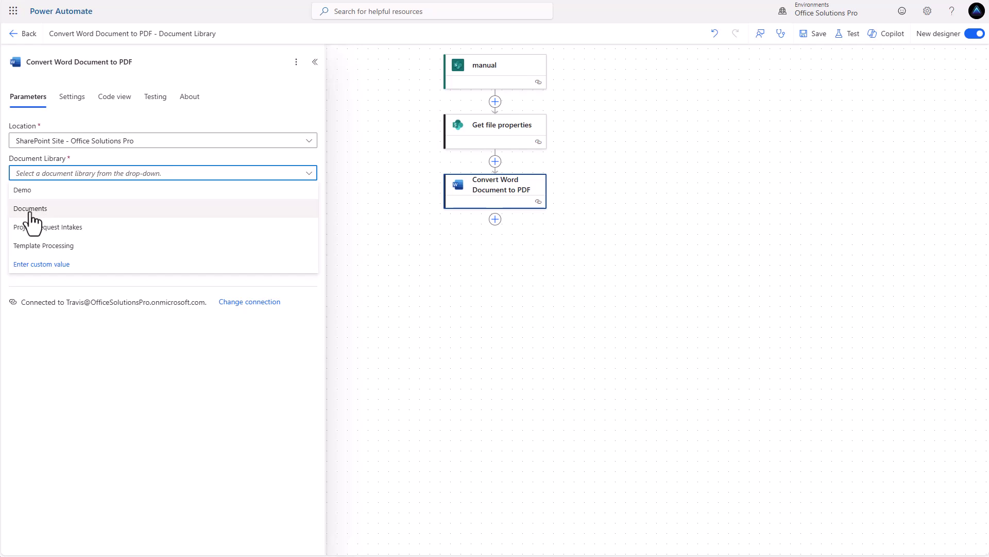
{"action": "left_click", "coordinate": [30, 191]}
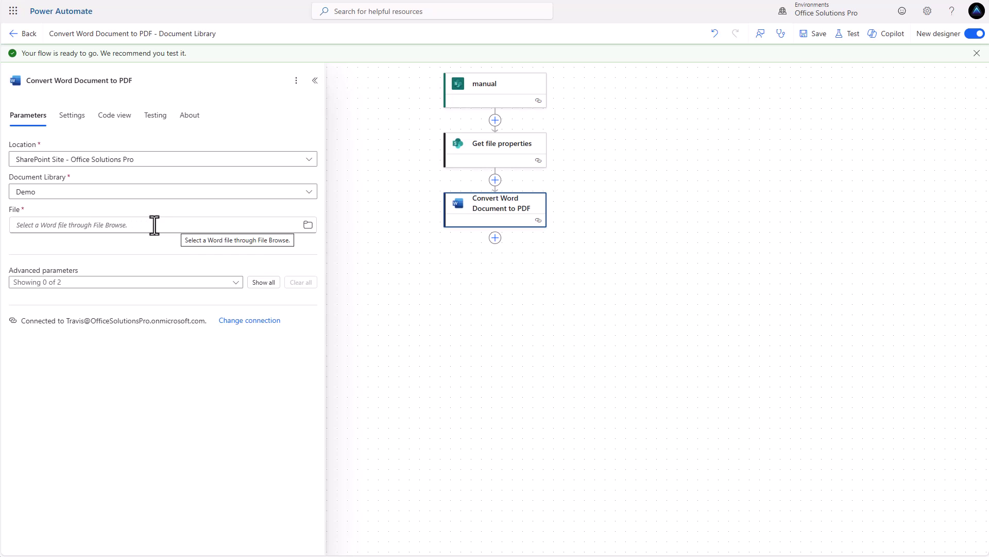
Browse to the Remote Work Toolkit file, then clear that hard-coded File path.
{"action": "left_click", "coordinate": [308, 226]}
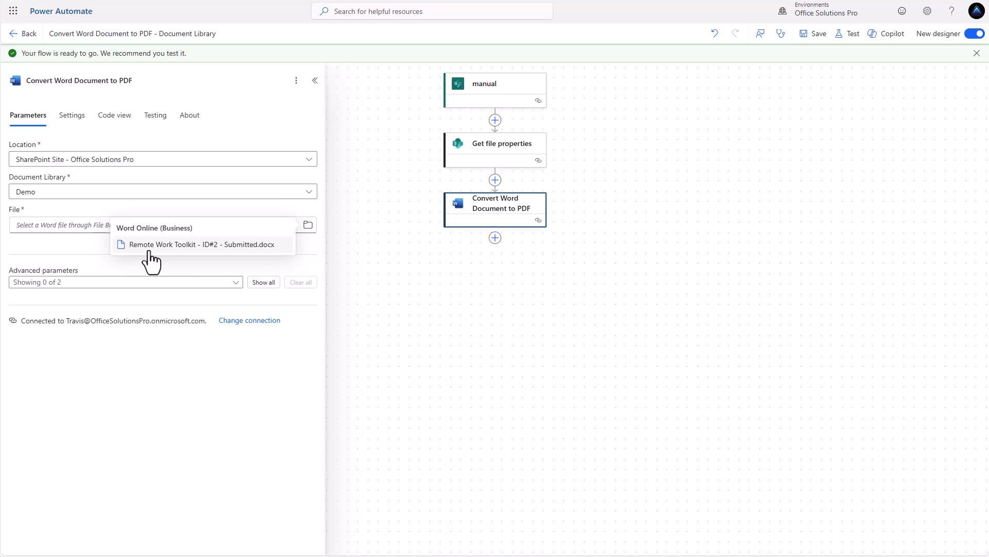
{"action": "left_click", "coordinate": [149, 253]}
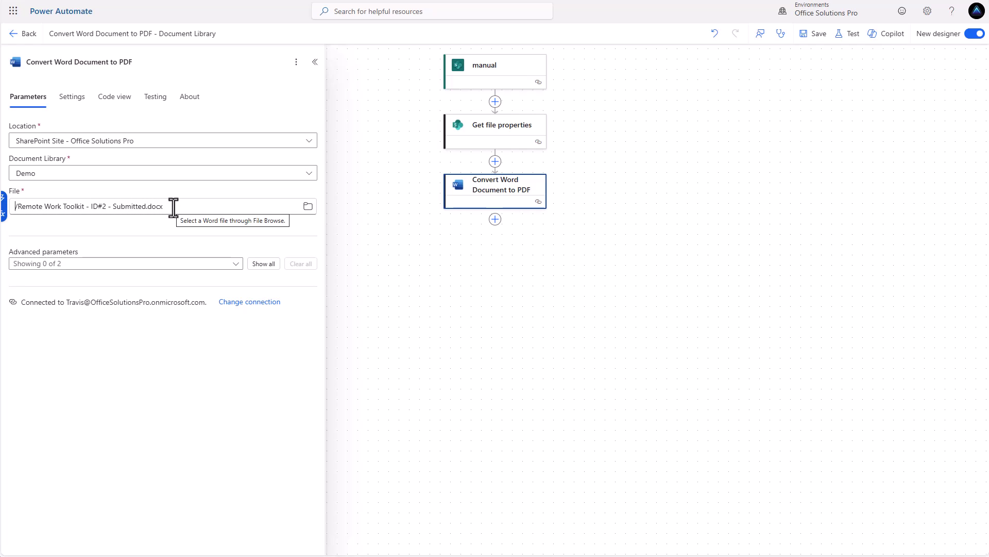
{"action": "left_click_drag", "start_coordinate": [163, 206], "coordinate": [12, 219]}
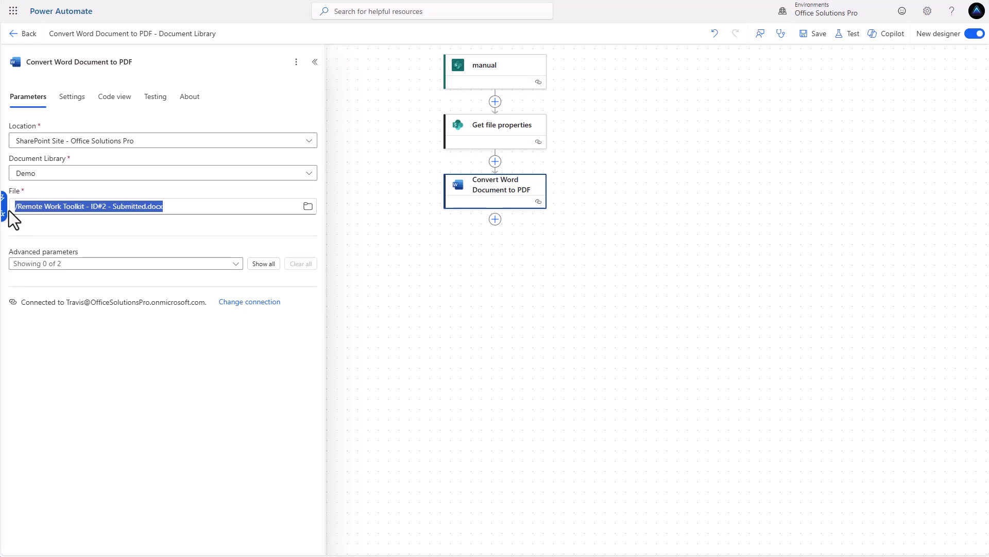
{"action": "key", "text": "Delete"}
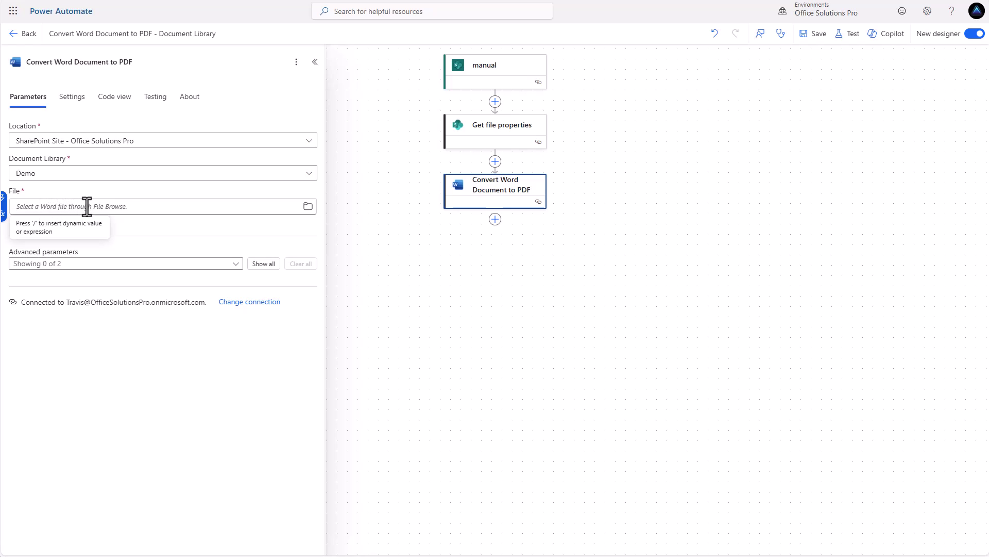
Set the conversion's File to '/' followed by the File name with extension value.
{"action": "left_click", "coordinate": [3, 198]}
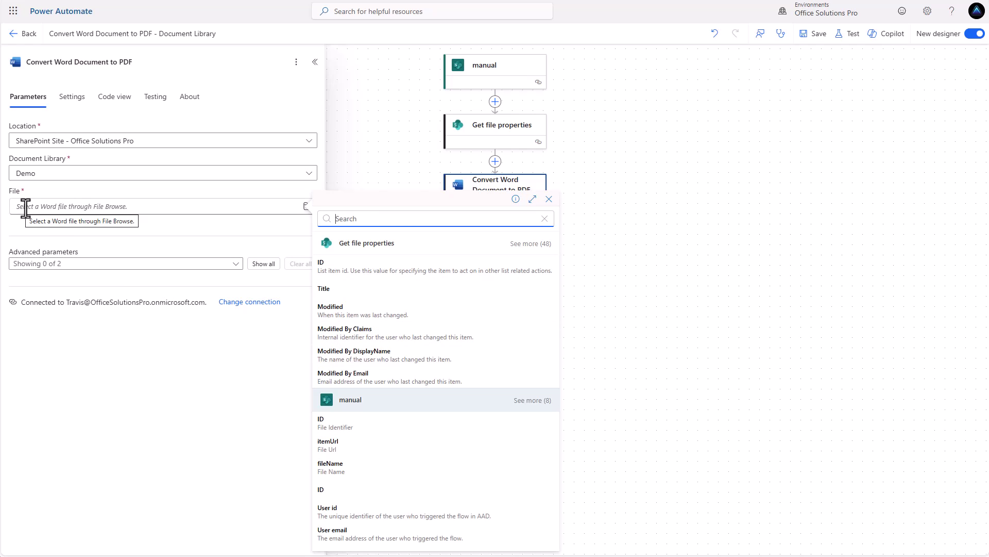
{"action": "type", "text": "file"}
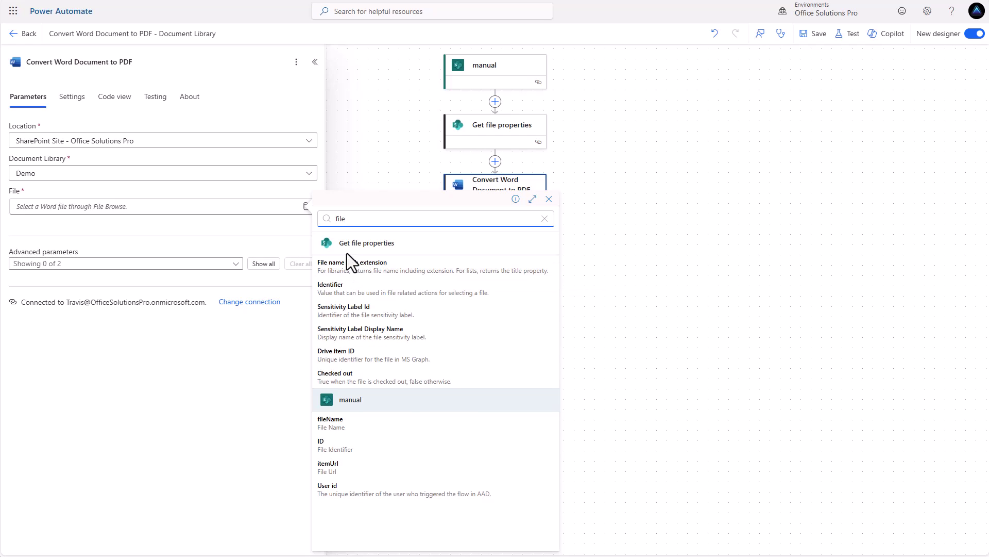
{"action": "left_click", "coordinate": [369, 271]}
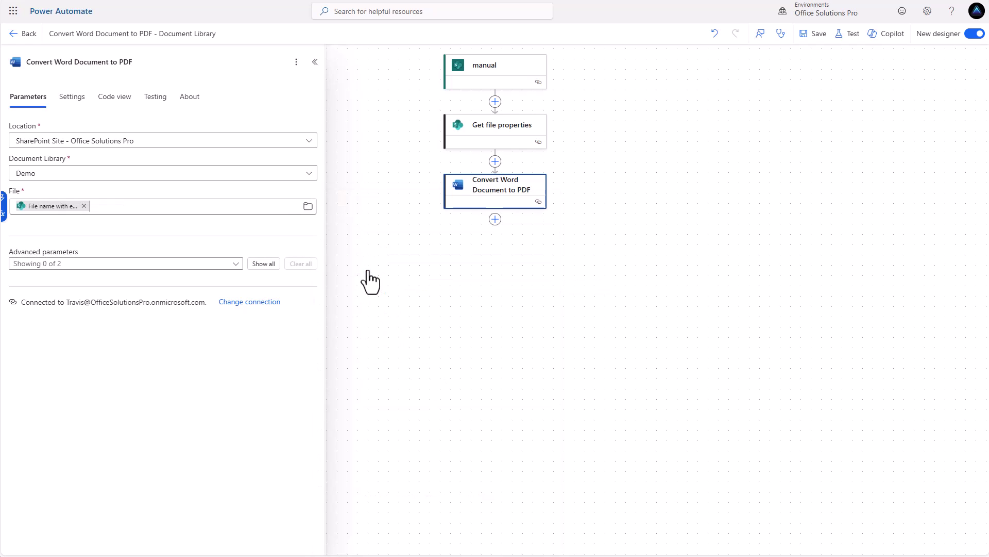
{"action": "left_click", "coordinate": [15, 208]}
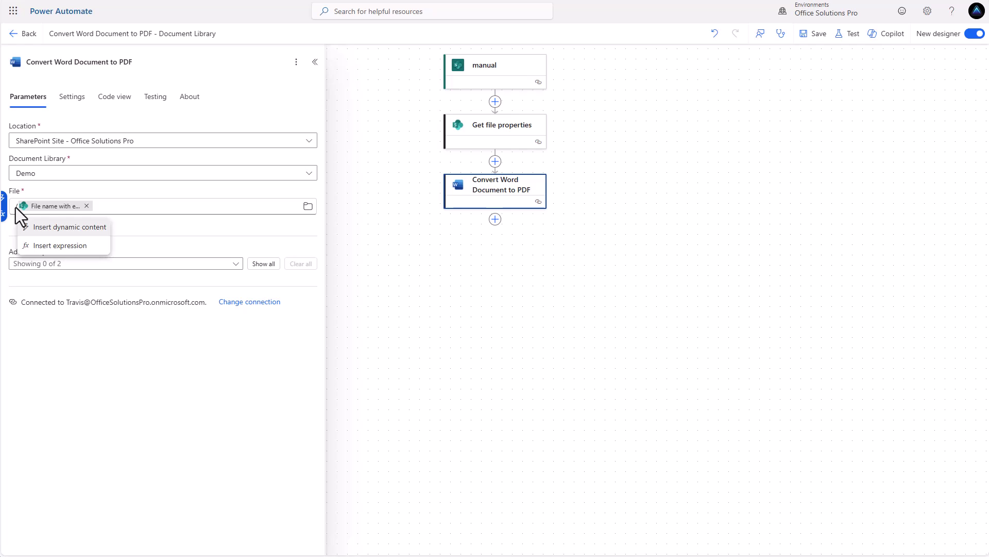
{"action": "type", "text": "/"}
{"action": "left_click", "coordinate": [198, 227]}
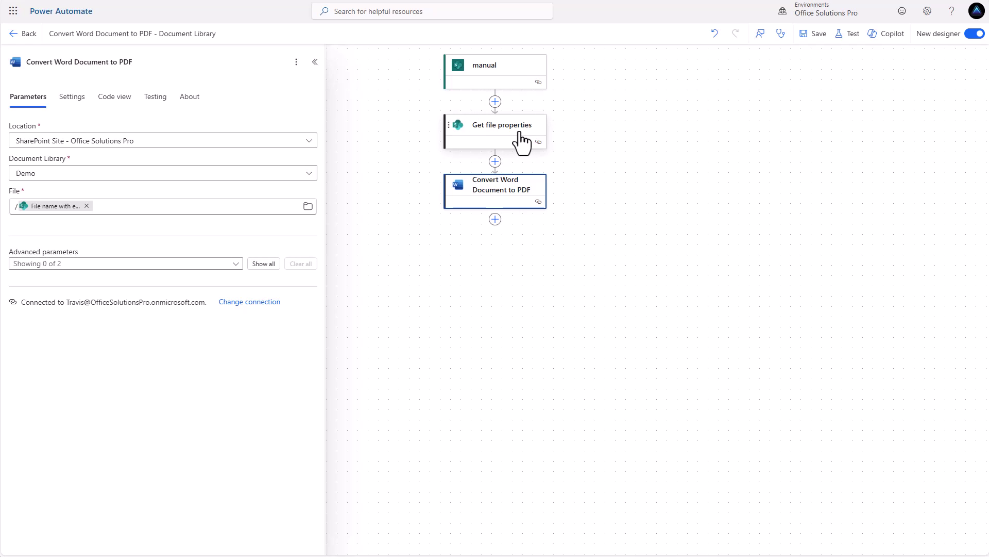
Add a new step below the conversion and search for 'creat' actions.
{"action": "mouse_move", "coordinate": [44, 209]}
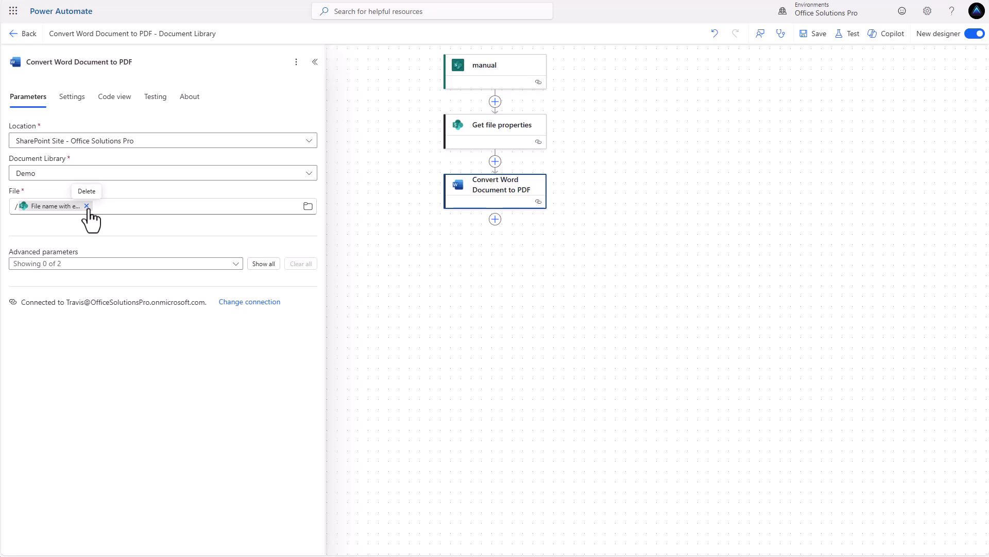
{"action": "left_click", "coordinate": [495, 220]}
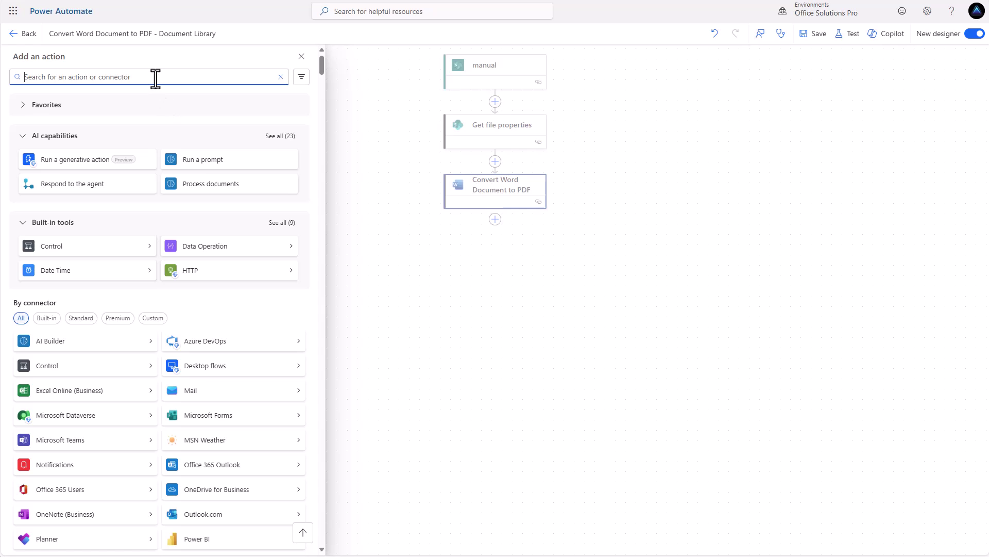
{"action": "type", "text": "create file"}
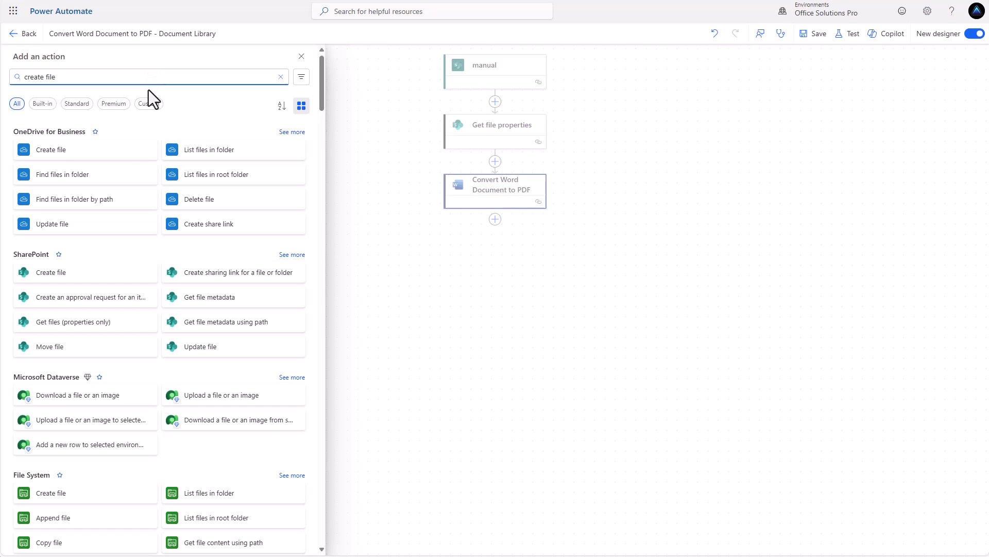
Add a SharePoint Create file step saving to the Office Solutions Pro site's /Demo folder.
{"action": "left_click", "coordinate": [76, 281]}
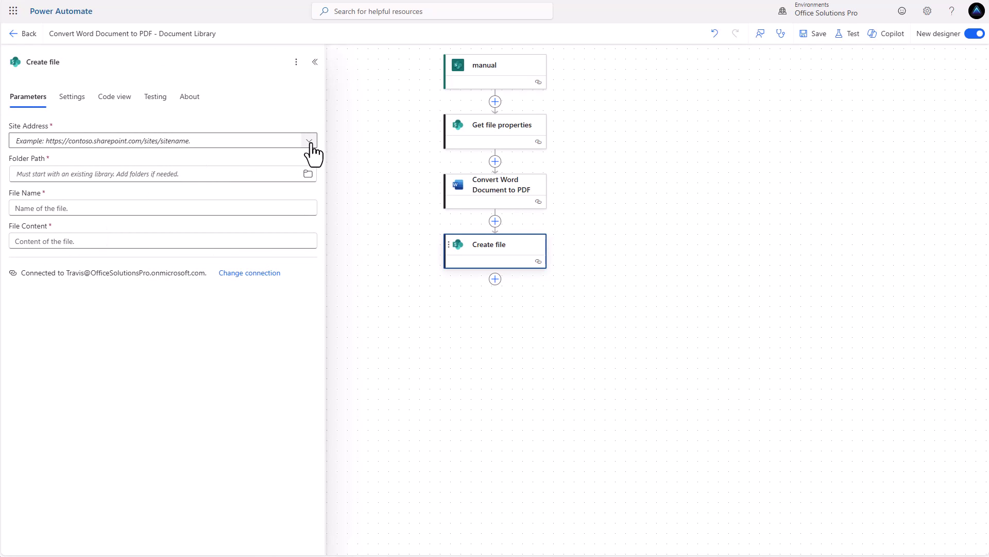
{"action": "left_click", "coordinate": [309, 141]}
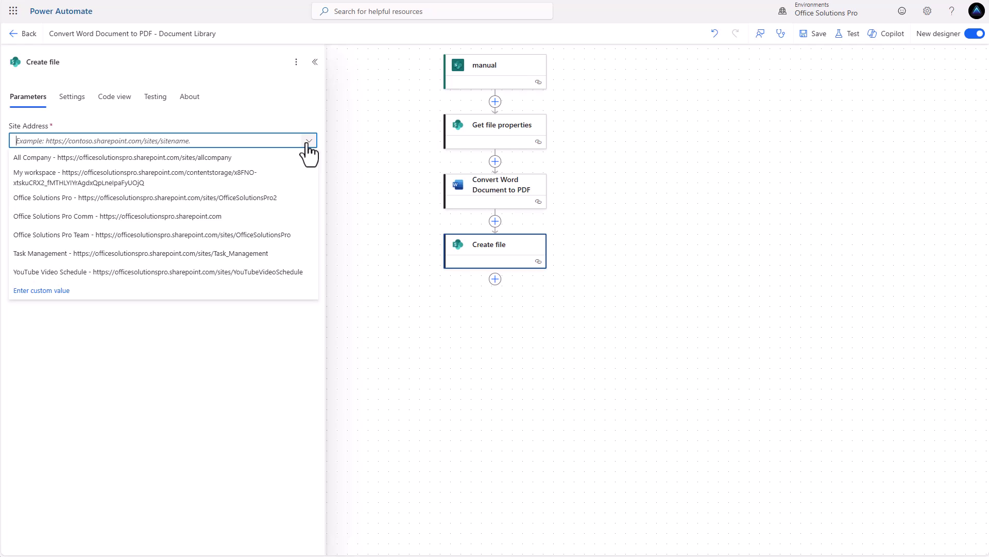
{"action": "left_click", "coordinate": [233, 199]}
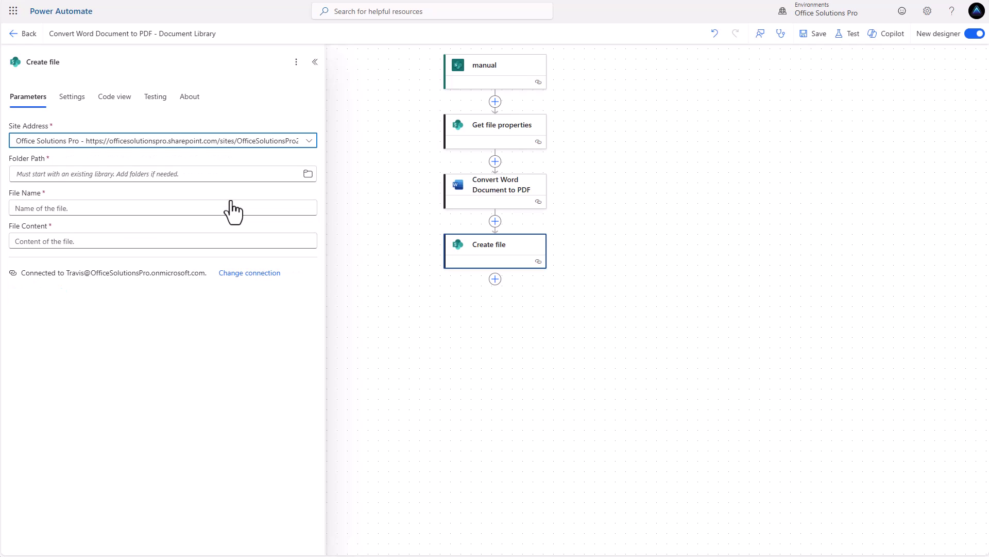
{"action": "left_click", "coordinate": [308, 175]}
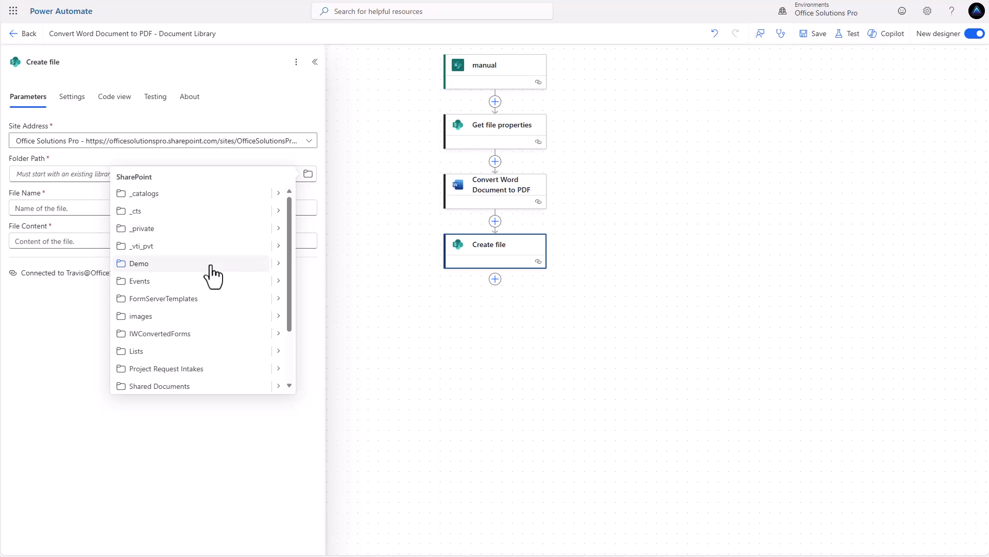
{"action": "left_click", "coordinate": [212, 266]}
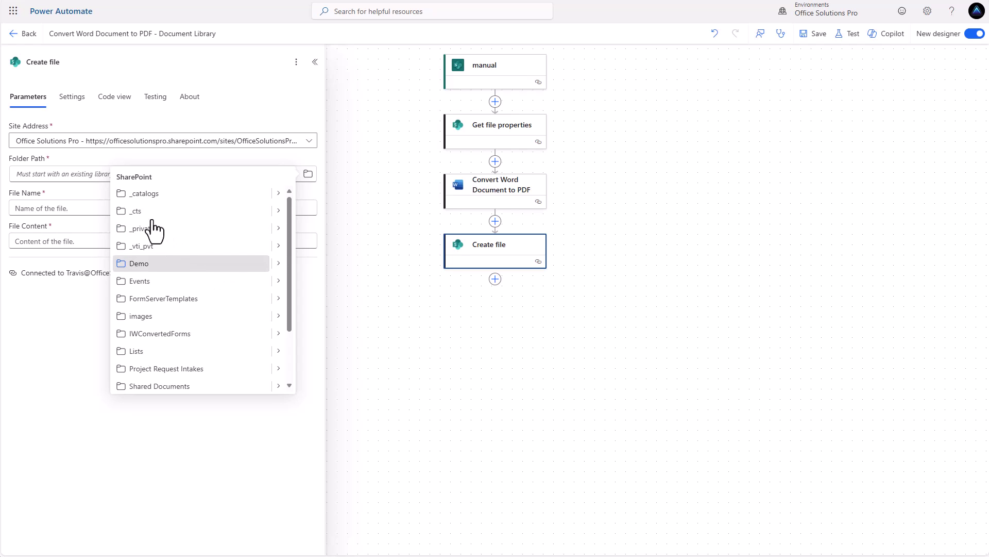
{"action": "left_click", "coordinate": [88, 209]}
Name the file from the source's Name and fill File Content with the converted PDF document.
{"action": "left_click", "coordinate": [318, 201]}
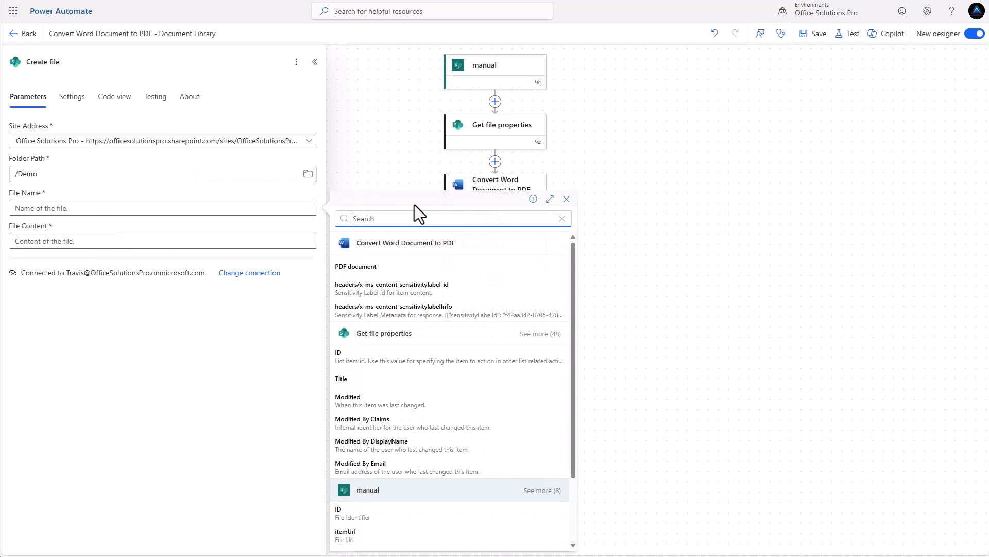
{"action": "type", "text": "name"}
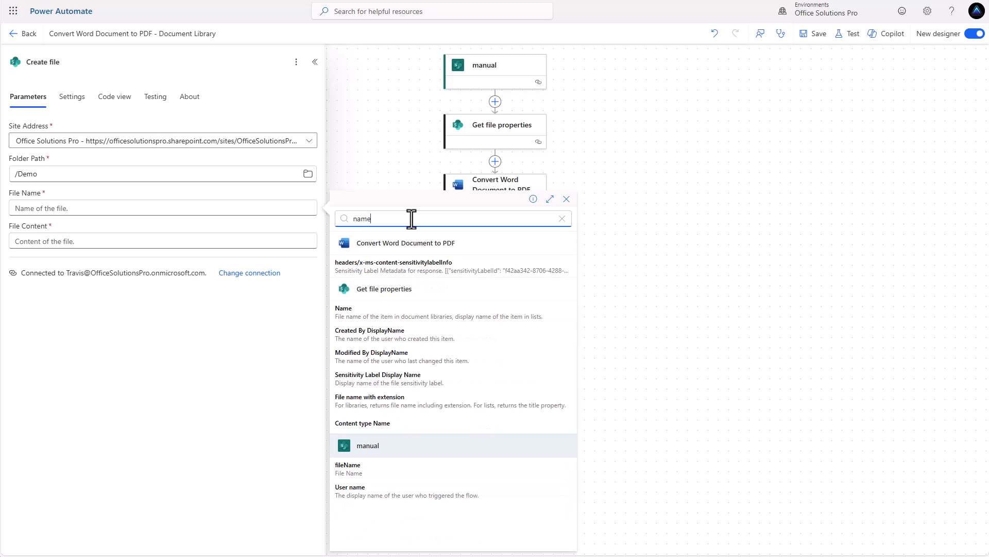
{"action": "left_click", "coordinate": [362, 315]}
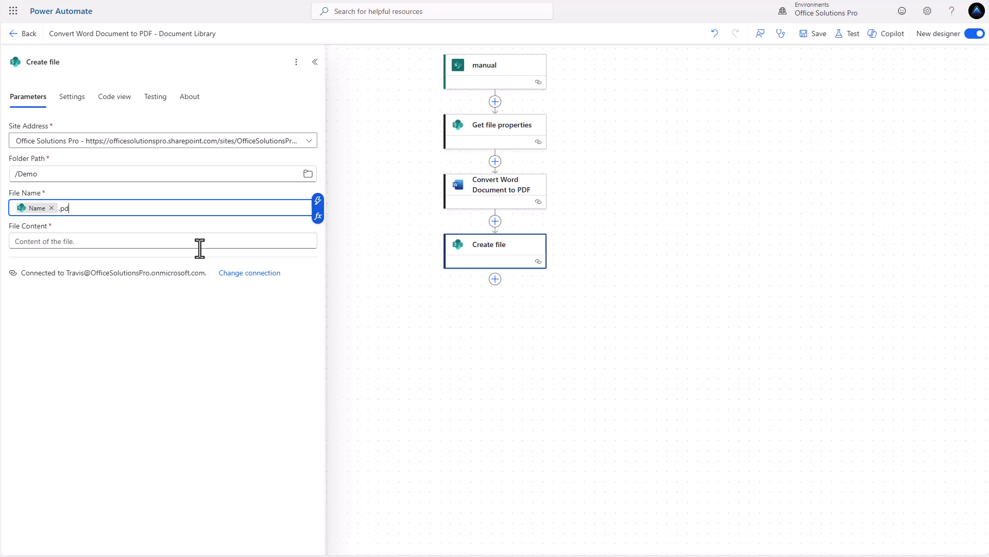
{"action": "left_click", "coordinate": [200, 246]}
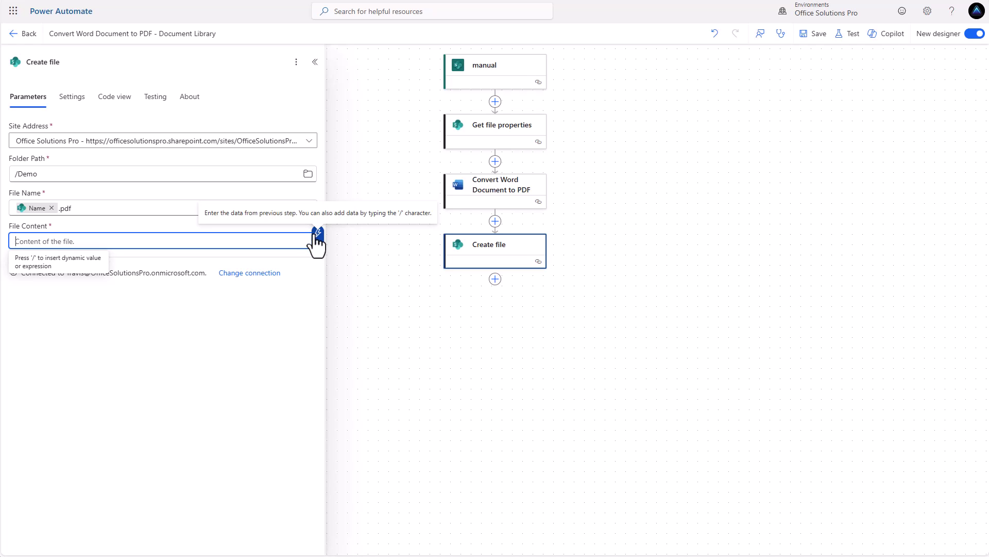
{"action": "left_click", "coordinate": [317, 235]}
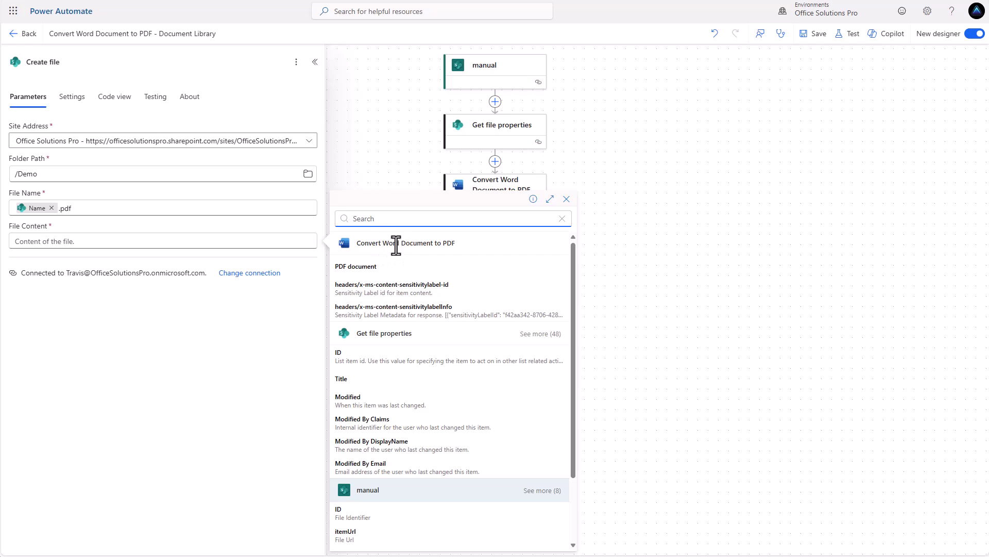
{"action": "left_click", "coordinate": [361, 266]}
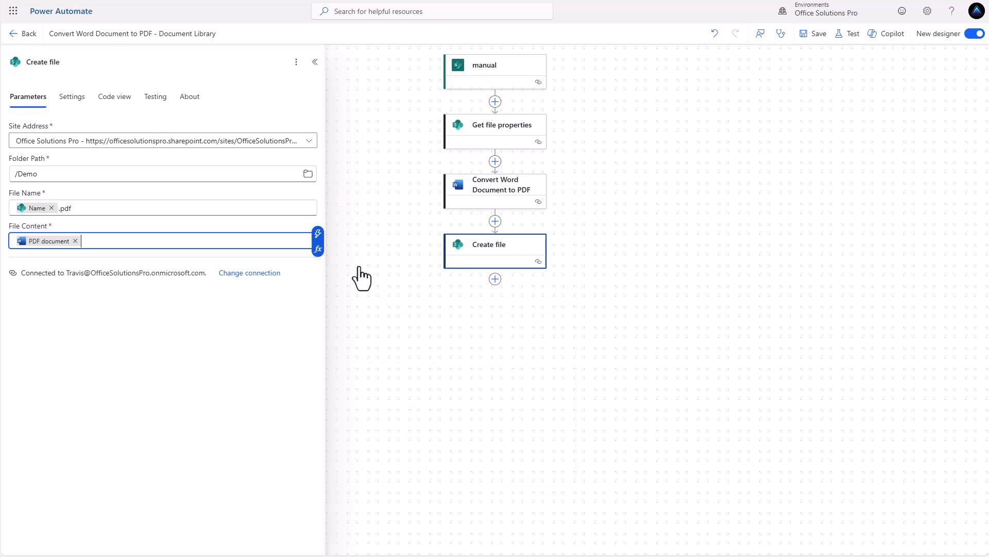
{"action": "left_click", "coordinate": [235, 308]}
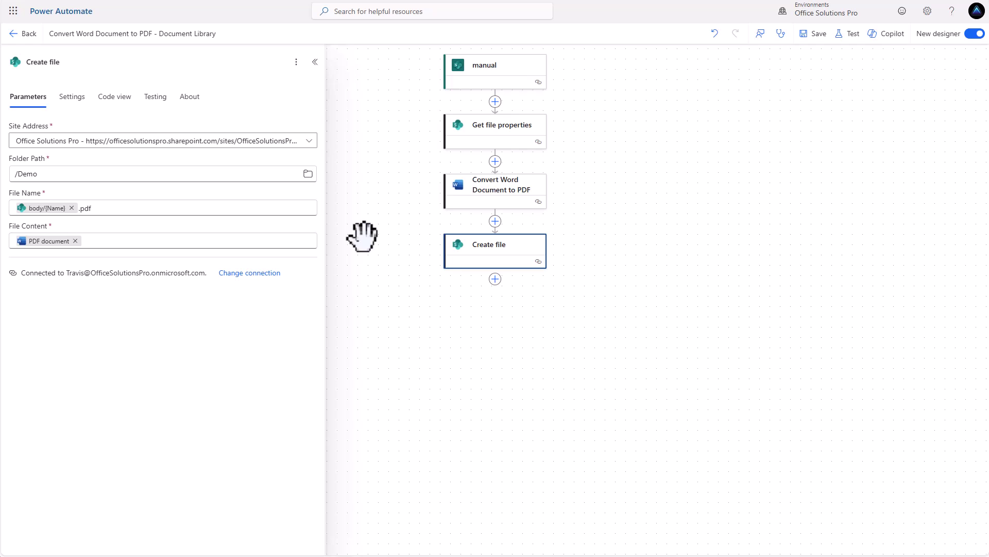
Save the flow and run Convert Word Document to PDF on the Remote Work Toolkit Word file.
{"action": "left_click", "coordinate": [814, 34]}
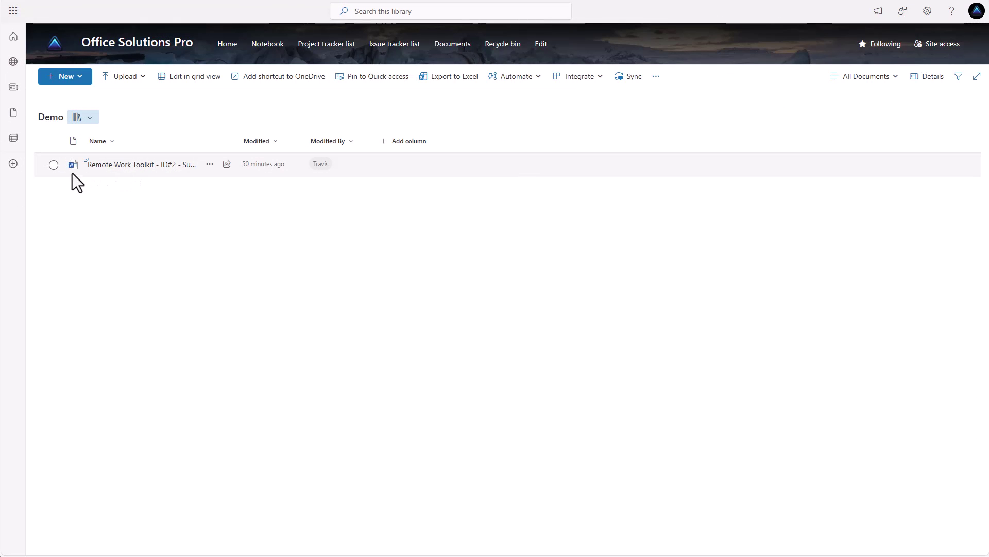
{"action": "left_click", "coordinate": [54, 165]}
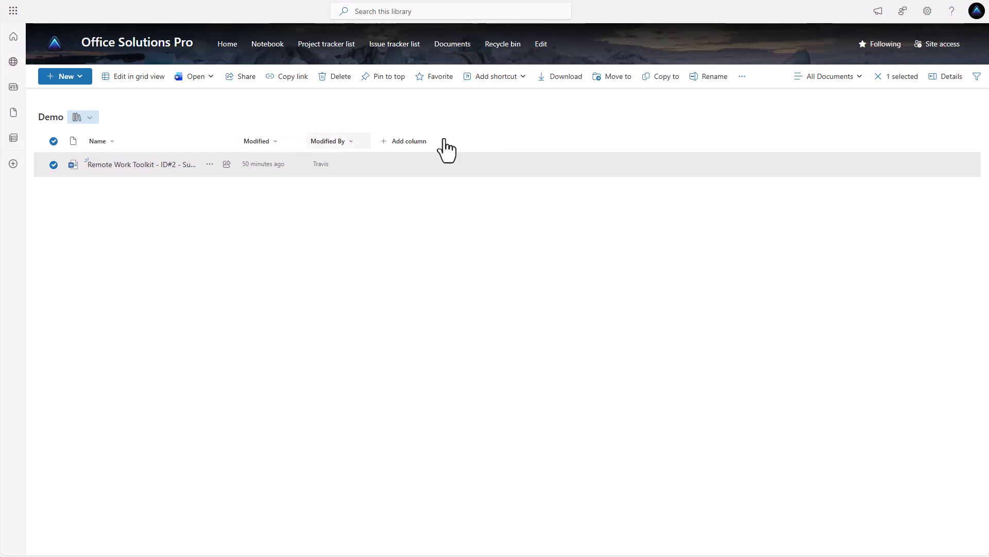
{"action": "left_click", "coordinate": [744, 77]}
{"action": "mouse_move", "coordinate": [730, 101]}
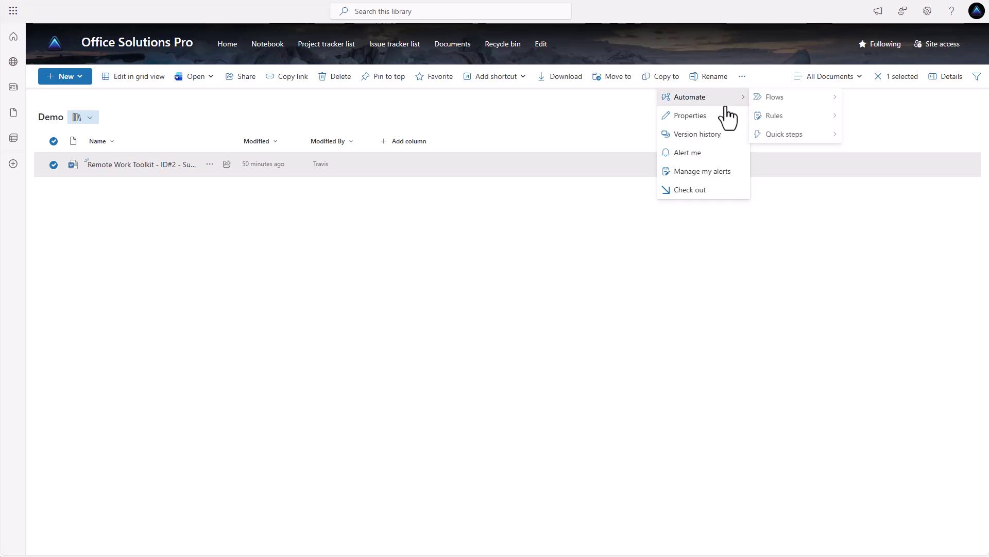
{"action": "mouse_move", "coordinate": [787, 100]}
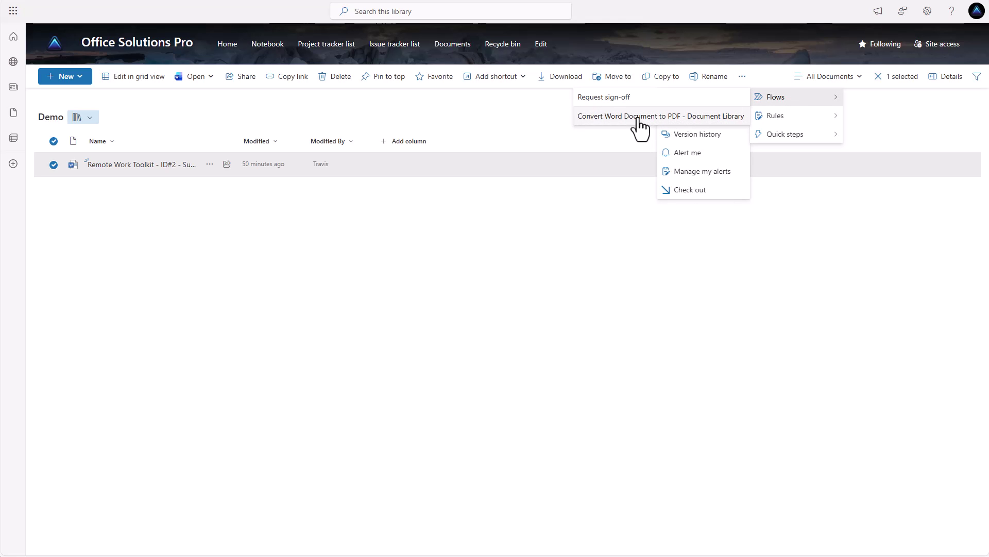
{"action": "left_click", "coordinate": [639, 120]}
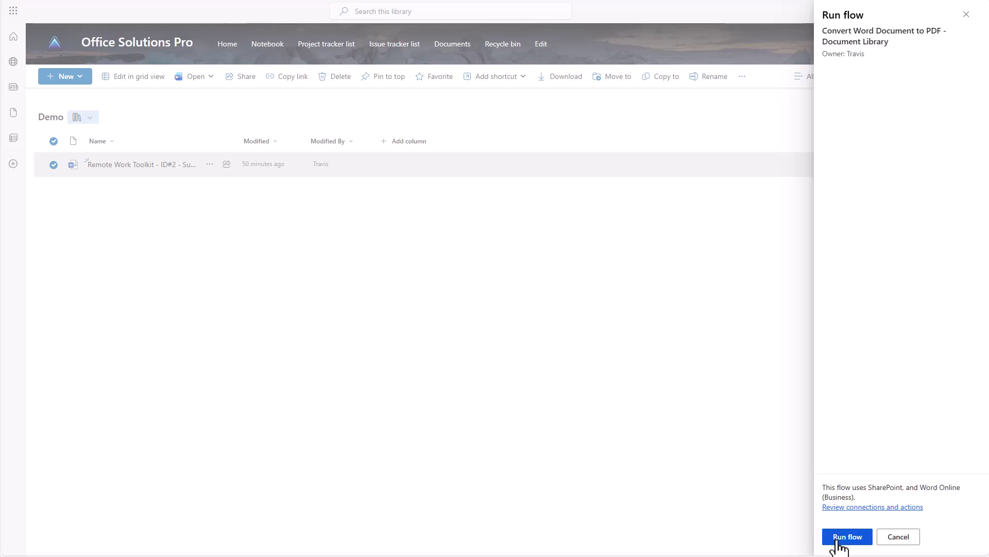
{"action": "left_click", "coordinate": [845, 536]}
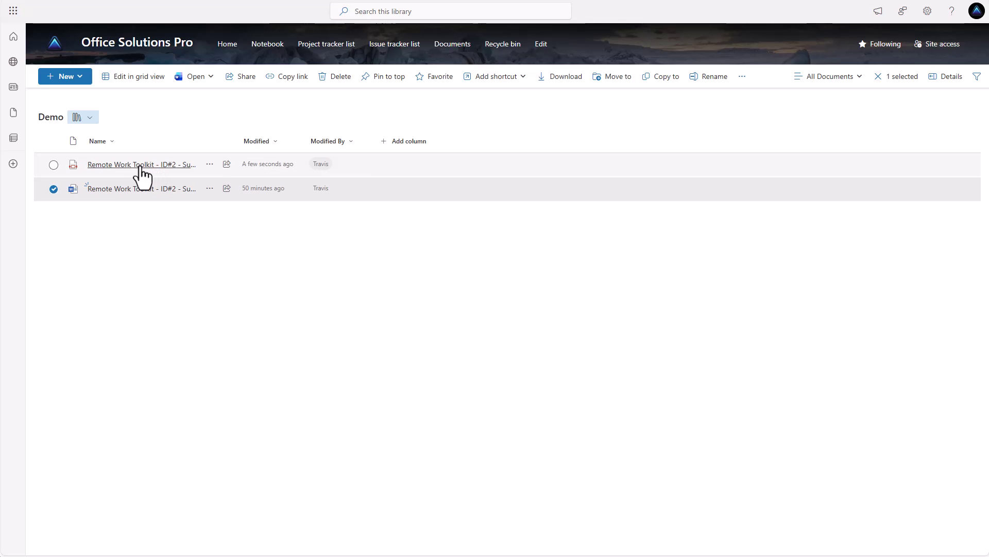
Open the newly created PDF in Demo, scroll through it, and close it.
{"action": "left_click", "coordinate": [186, 165]}
{"action": "scroll", "coordinate": [485, 279], "scroll_direction": "down", "scroll_amount": 3}
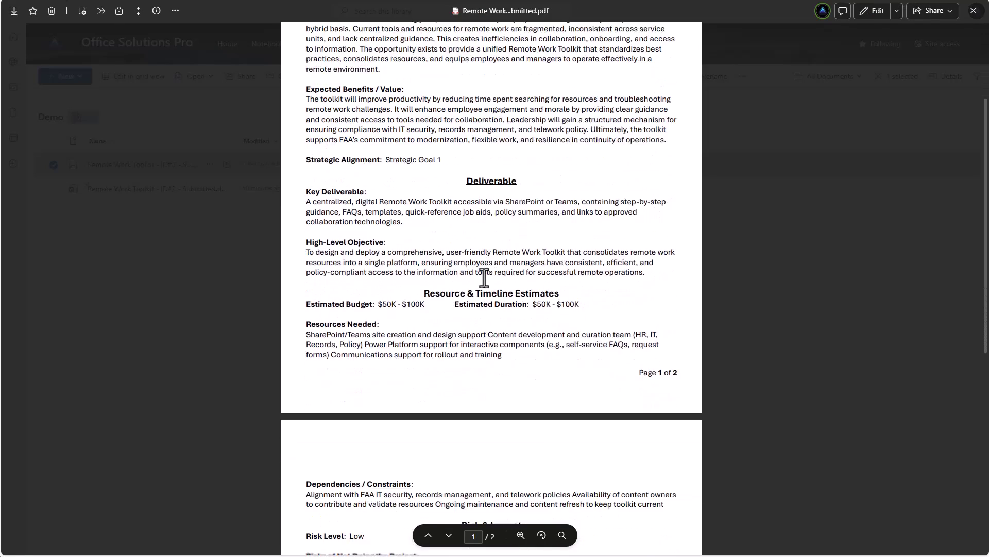
{"action": "scroll", "coordinate": [485, 278], "scroll_direction": "down", "scroll_amount": 5}
{"action": "scroll", "coordinate": [482, 283], "scroll_direction": "up", "scroll_amount": 7}
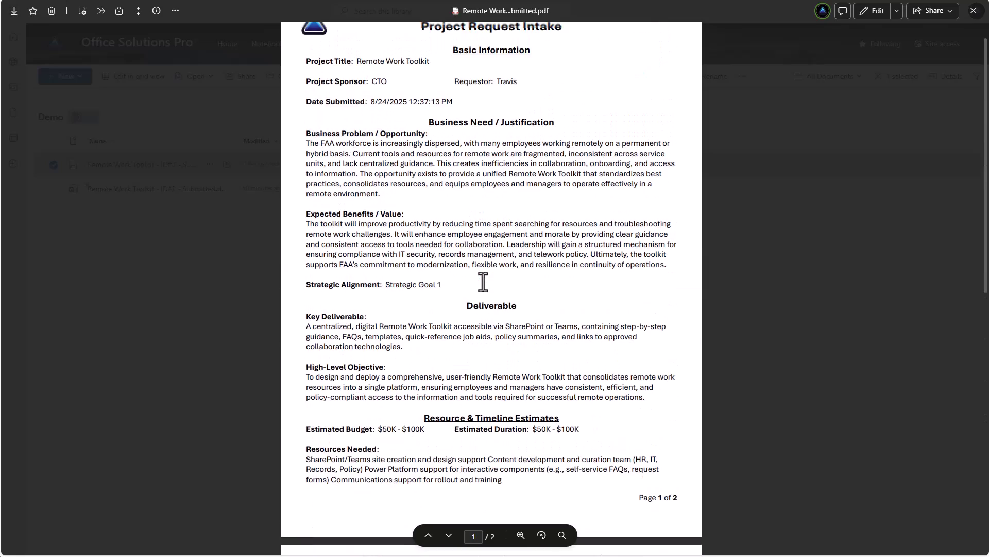
{"action": "left_click", "coordinate": [975, 11]}
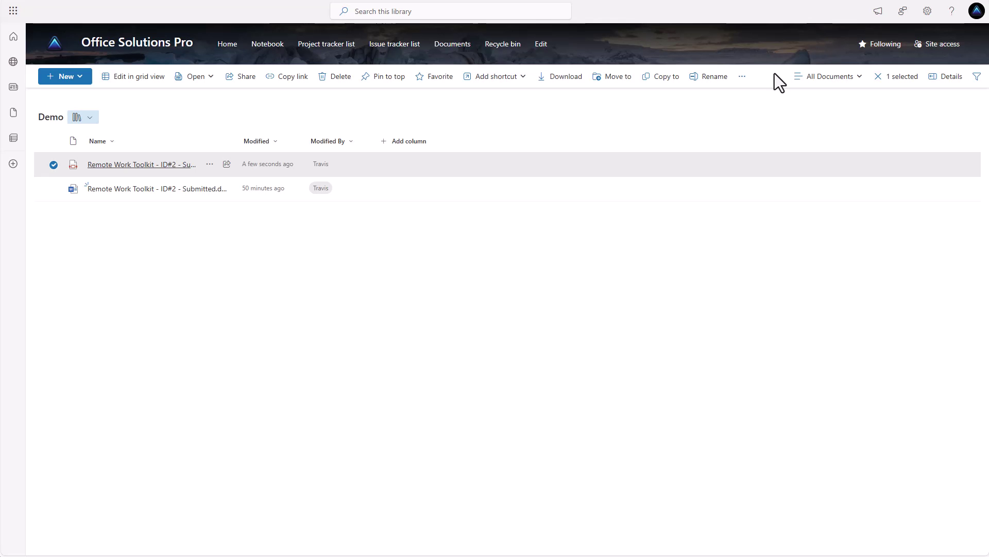
Change the Create file Folder Path from /Demo to /Template Processing.
{"action": "left_click", "coordinate": [157, 192]}
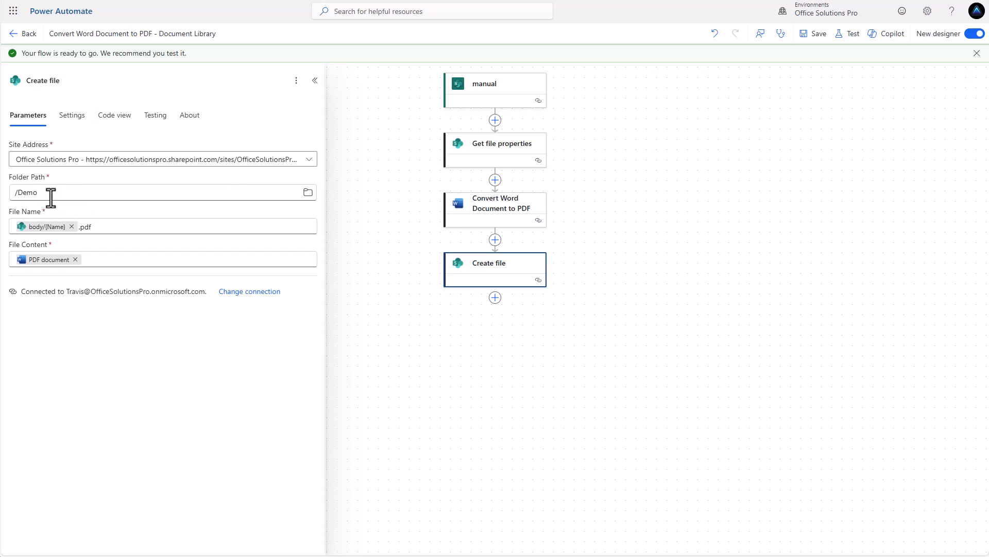
{"action": "left_click", "coordinate": [308, 193]}
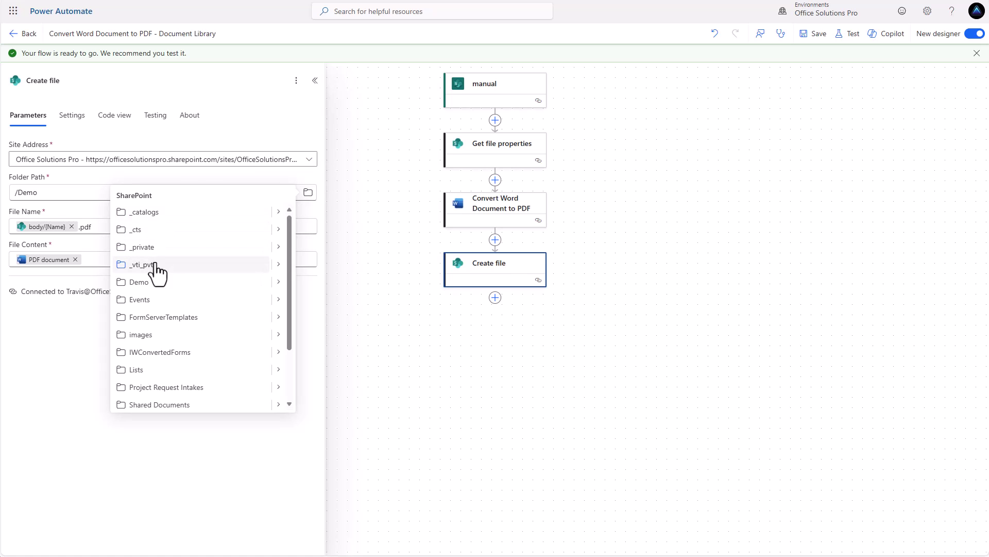
{"action": "scroll", "coordinate": [155, 351], "scroll_direction": "down", "scroll_amount": 3}
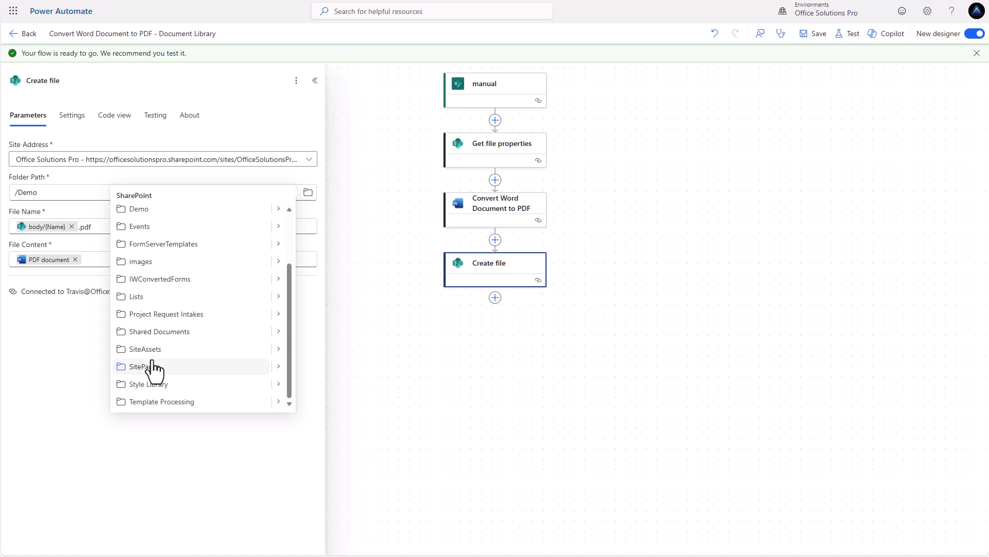
{"action": "left_click", "coordinate": [150, 402]}
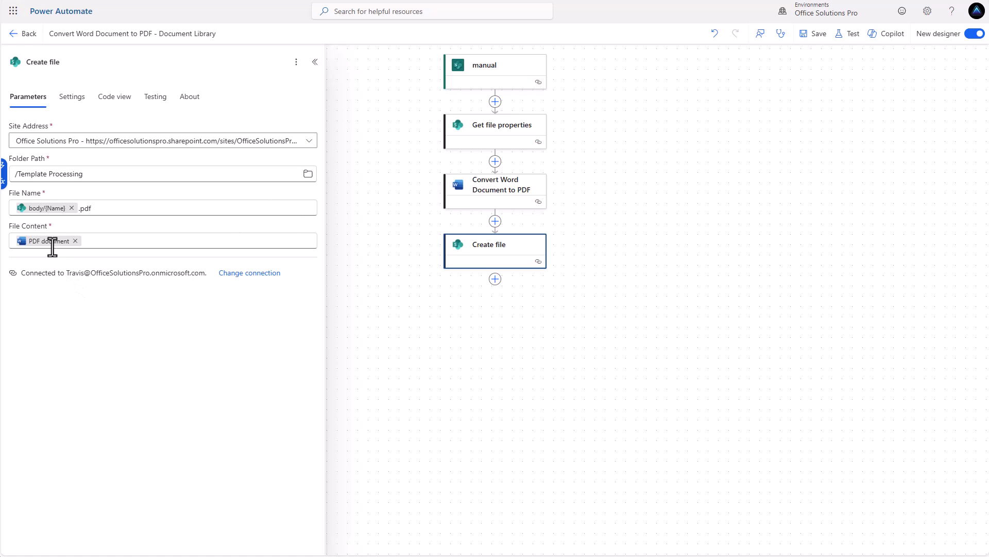
Add a Move file step on Office Solutions Pro, moving the created file by its Id.
{"action": "left_click", "coordinate": [495, 279]}
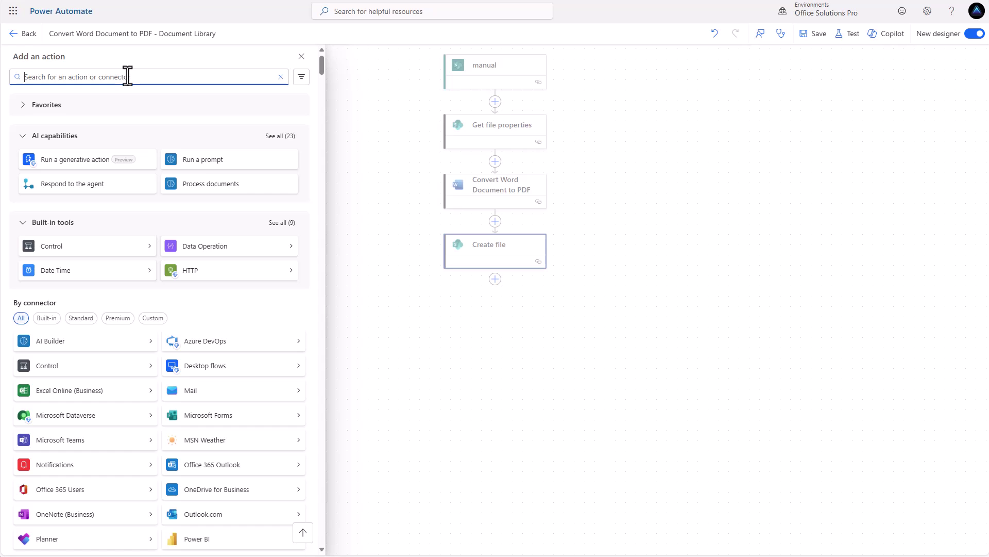
{"action": "type", "text": "move file"}
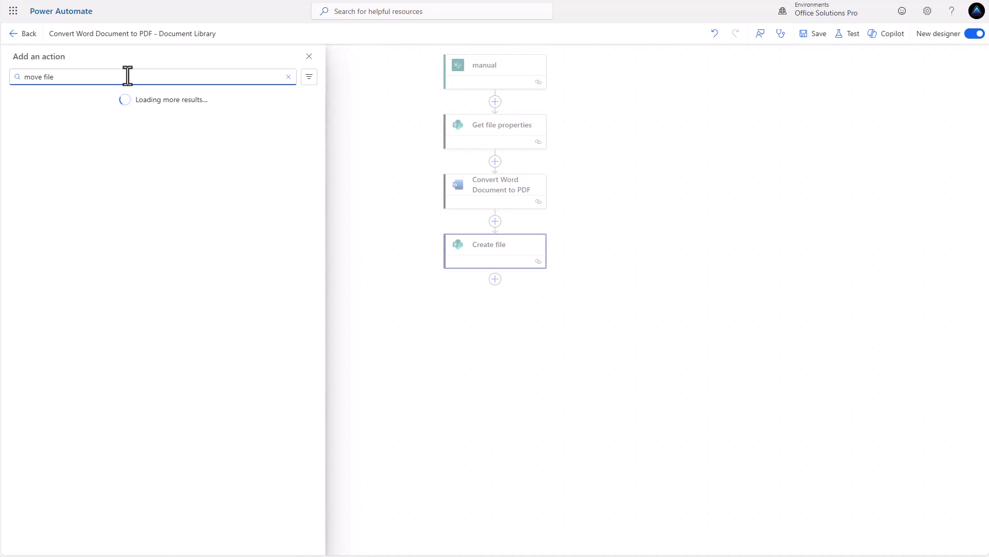
{"action": "left_click", "coordinate": [56, 152]}
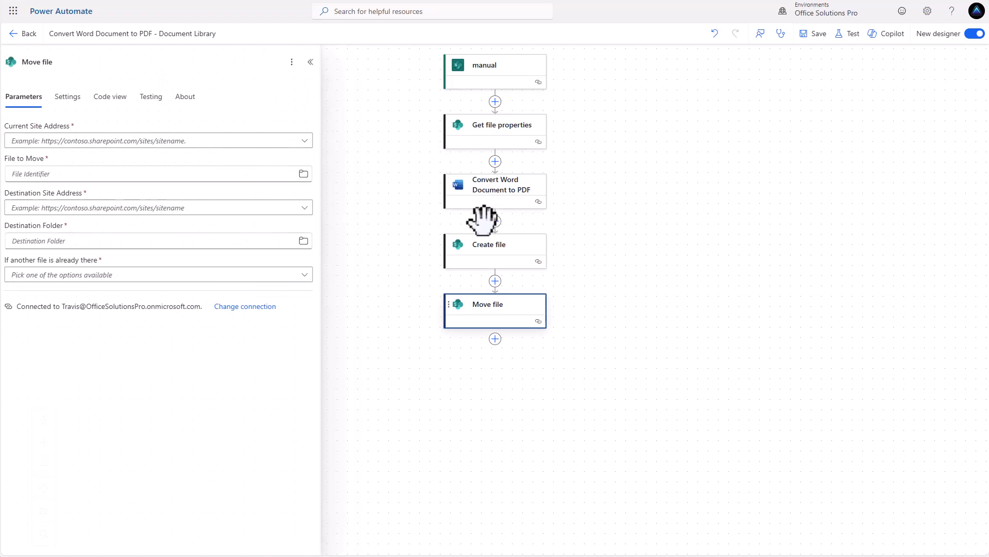
{"action": "left_click", "coordinate": [306, 143]}
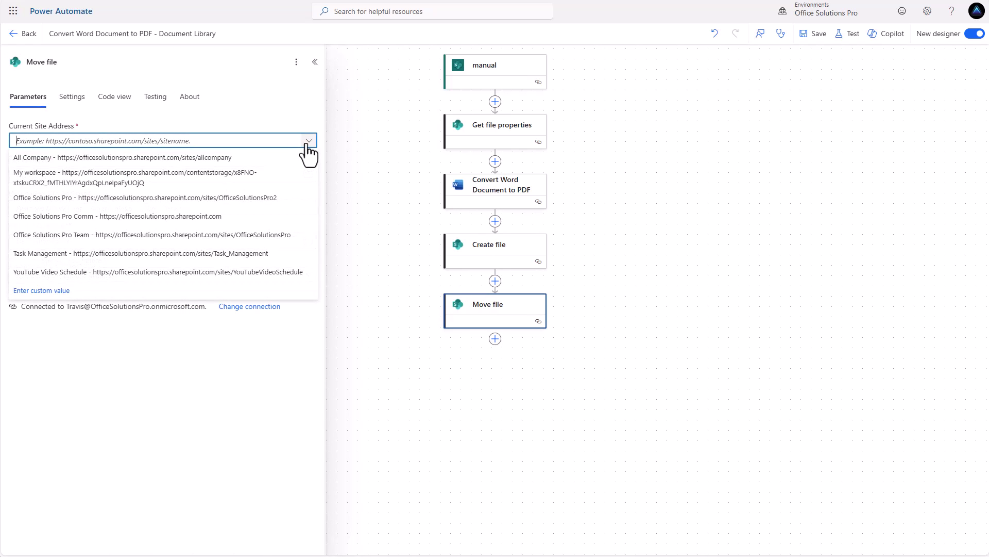
{"action": "left_click", "coordinate": [192, 199]}
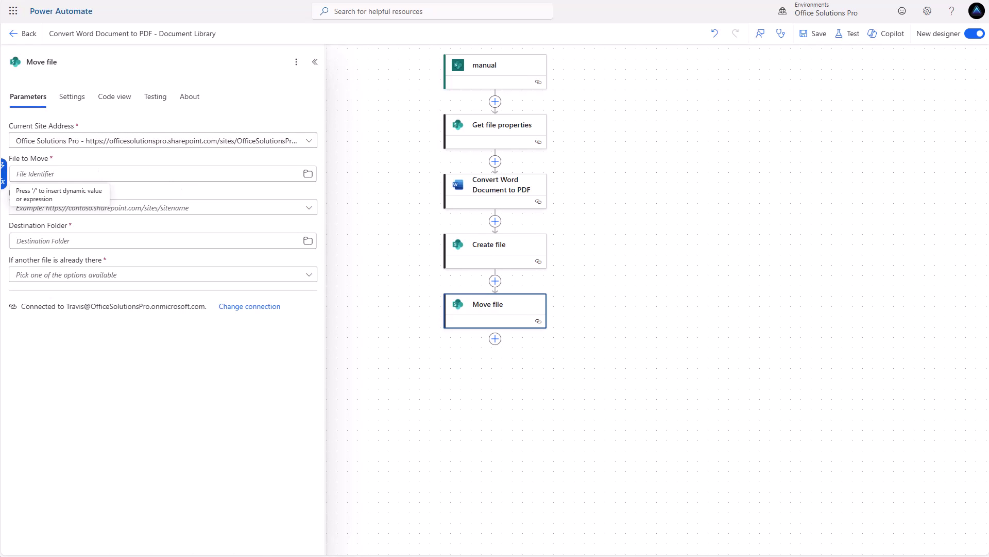
{"action": "left_click", "coordinate": [4, 170]}
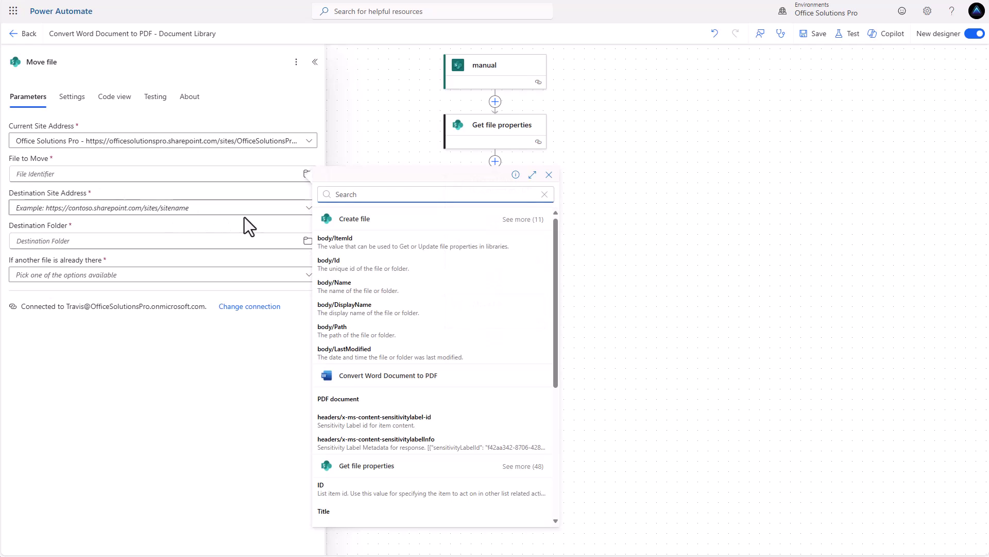
{"action": "left_click", "coordinate": [359, 265]}
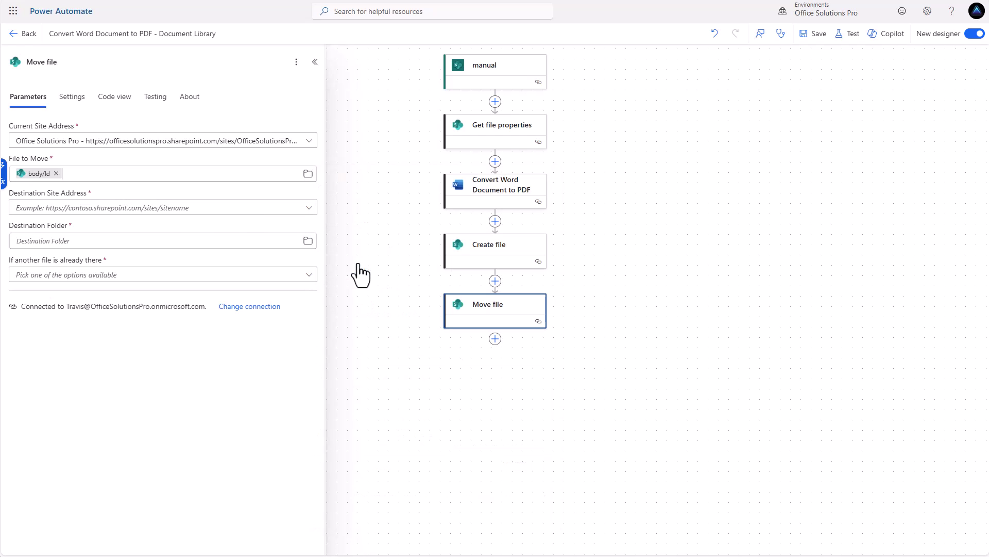
Set its destination to Office Solutions Pro's /Demo folder with Replace, then save.
{"action": "left_click", "coordinate": [309, 209]}
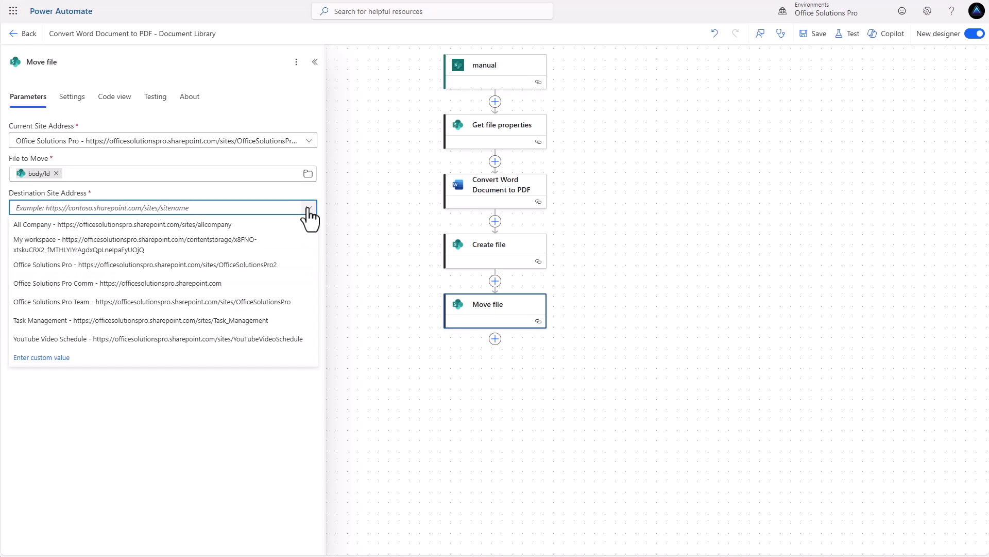
{"action": "left_click", "coordinate": [237, 266]}
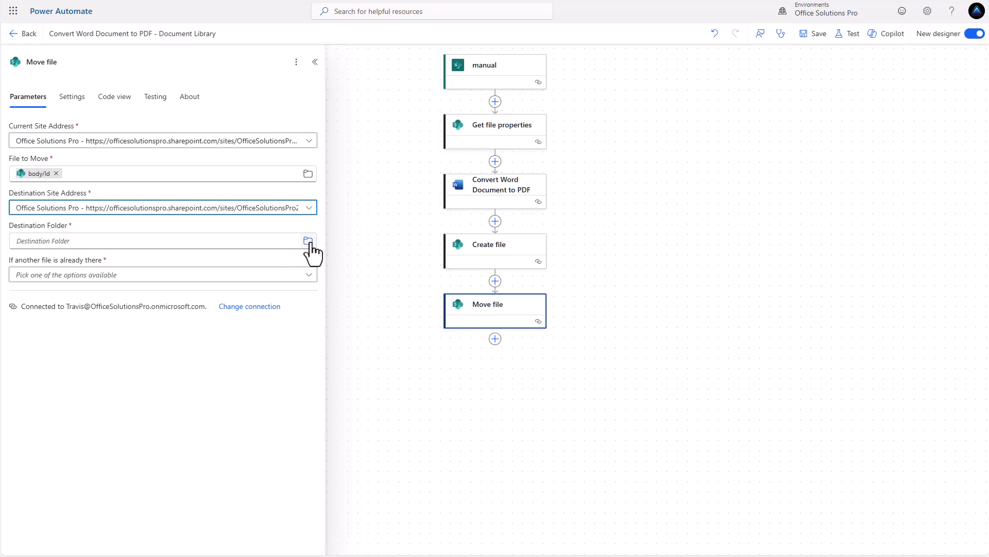
{"action": "left_click", "coordinate": [308, 241]}
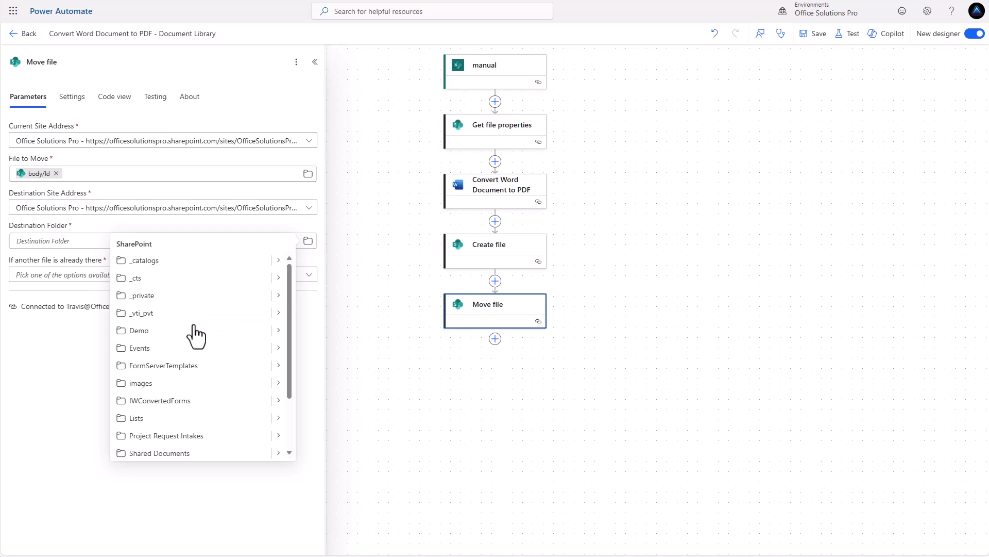
{"action": "left_click", "coordinate": [185, 330]}
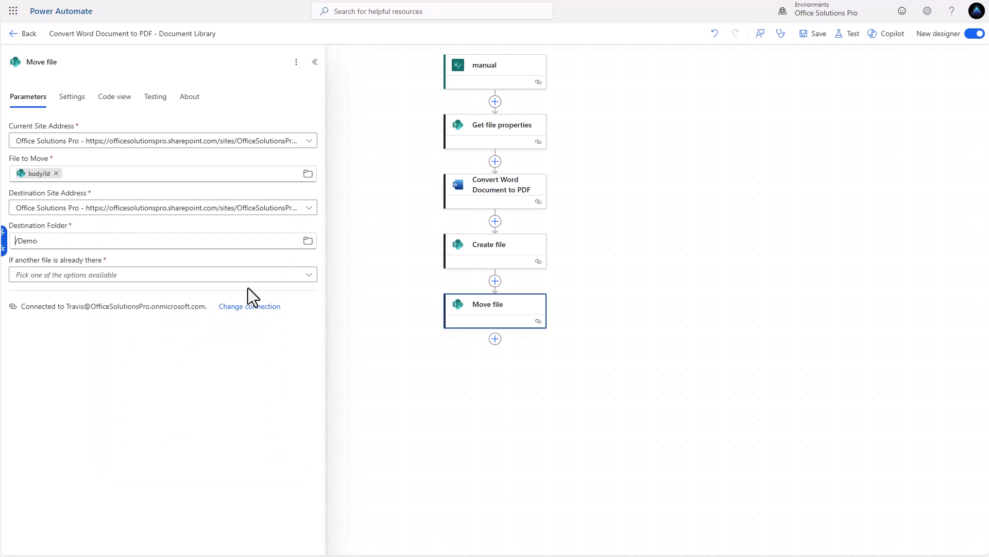
{"action": "left_click", "coordinate": [308, 278]}
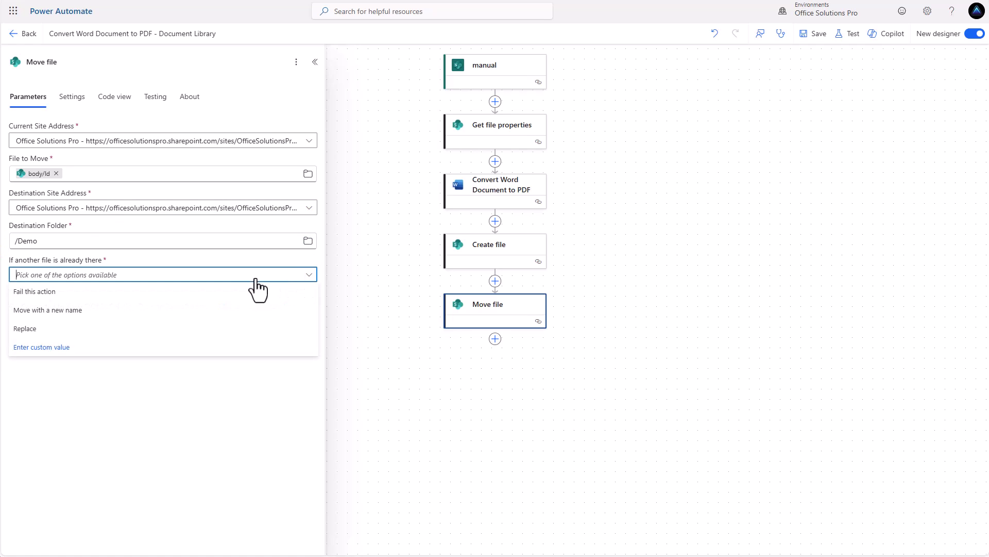
{"action": "left_click", "coordinate": [44, 329]}
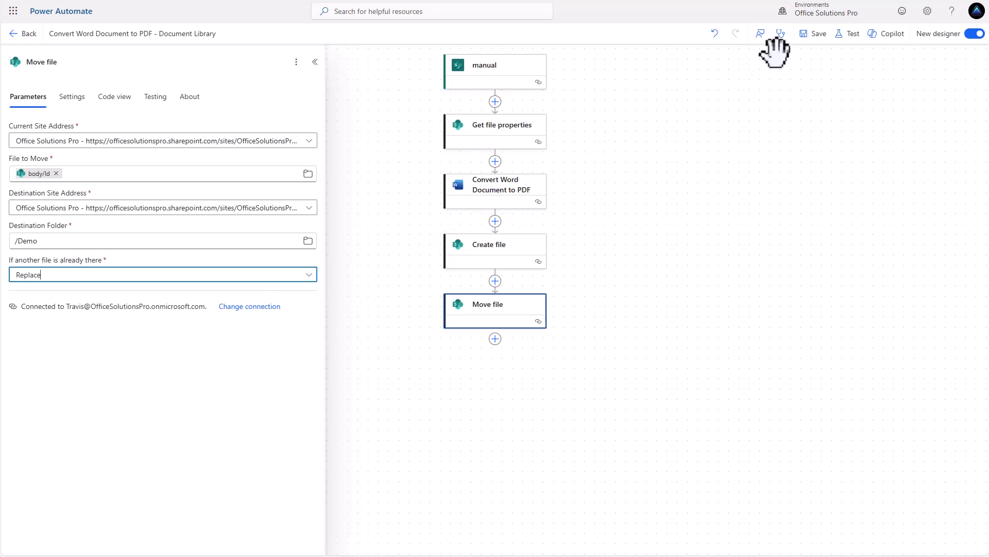
{"action": "left_click", "coordinate": [815, 34]}
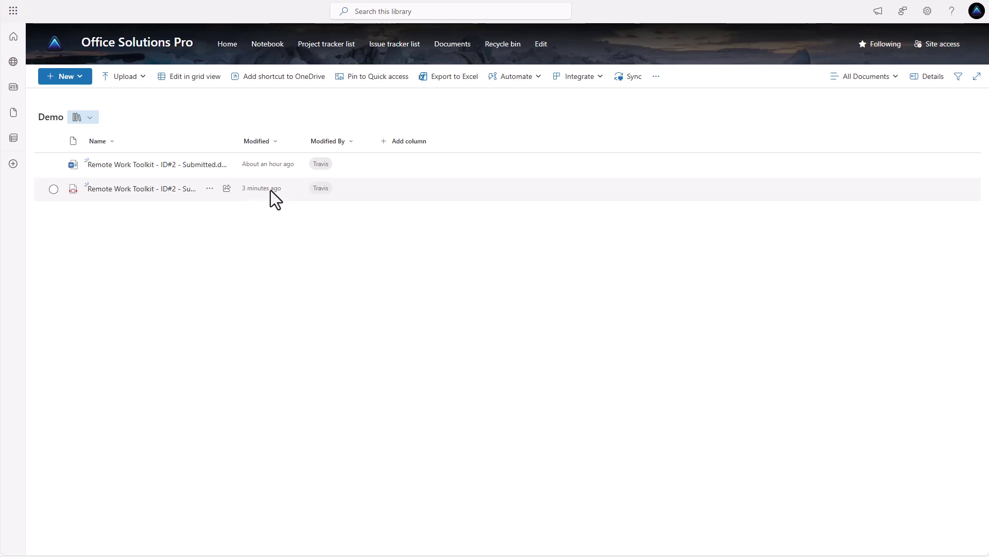
Run the Convert Word Document to PDF flow on the Word file from its Automate menu.
{"action": "left_click", "coordinate": [53, 165]}
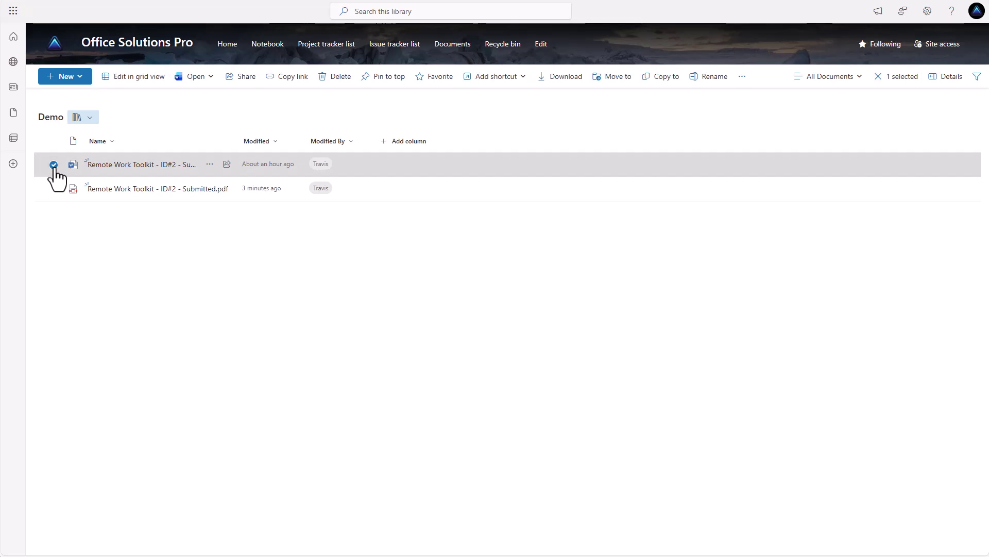
{"action": "left_click", "coordinate": [743, 79]}
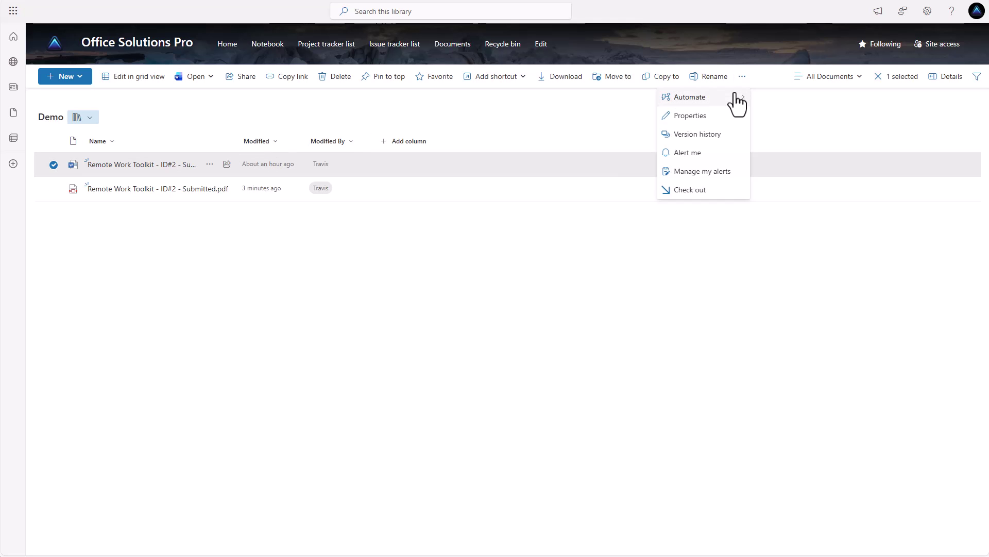
{"action": "mouse_move", "coordinate": [736, 100]}
{"action": "mouse_move", "coordinate": [775, 101]}
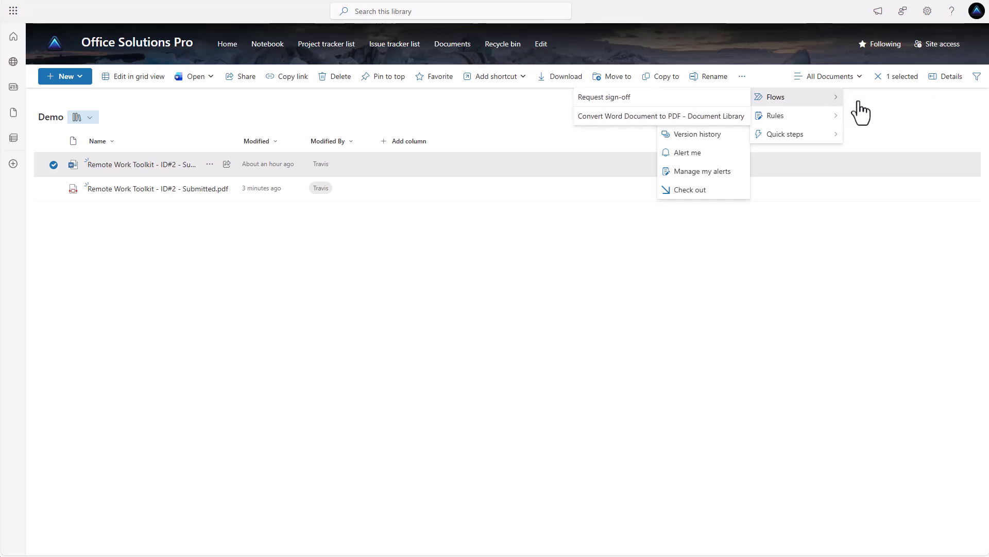
{"action": "left_click", "coordinate": [719, 119]}
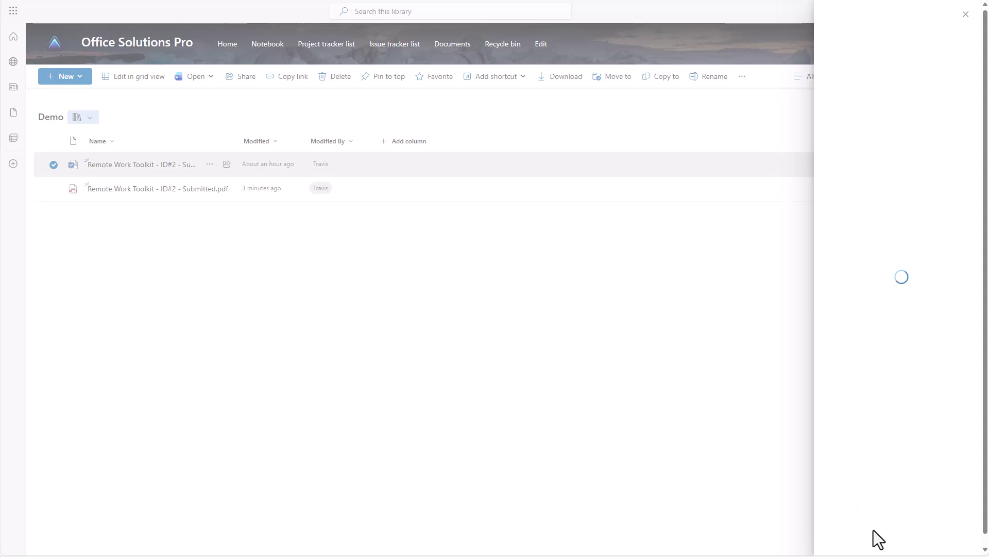
{"action": "left_click", "coordinate": [265, 397]}
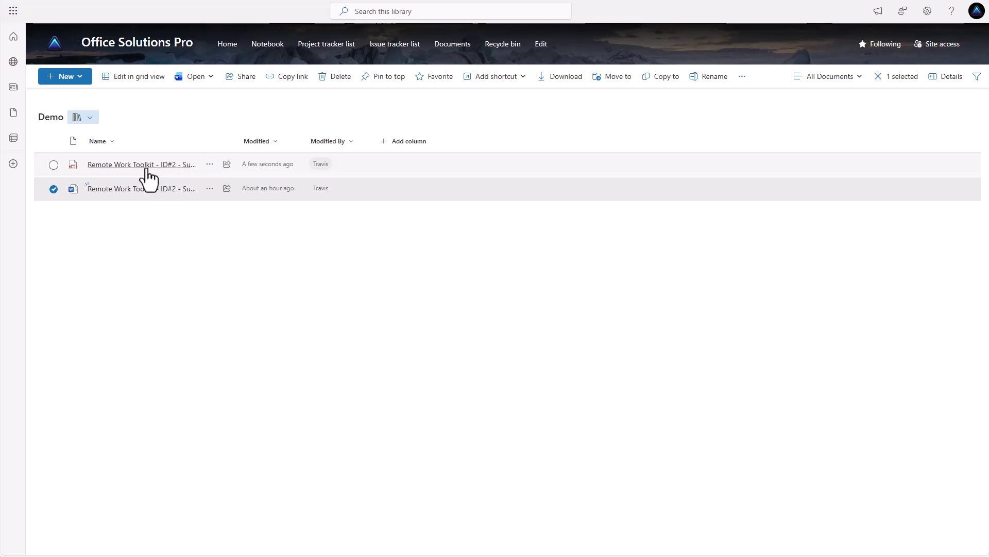
{"action": "mouse_move", "coordinate": [158, 170]}
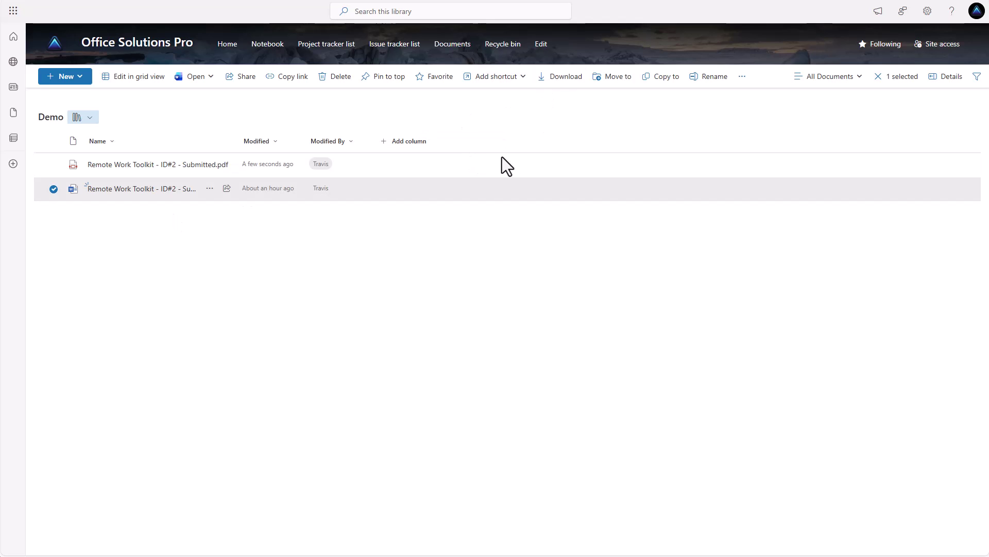
{"action": "left_click", "coordinate": [742, 77]}
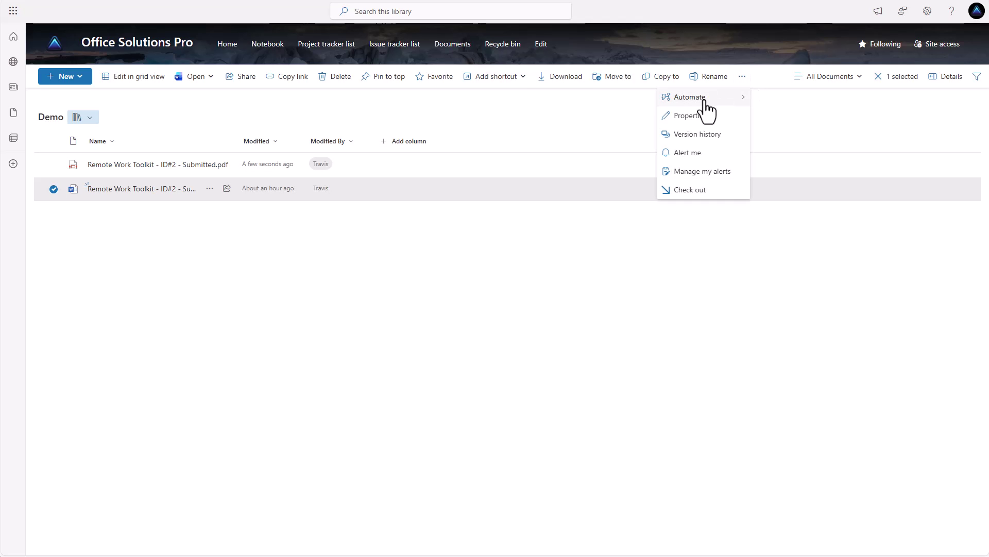
Deselect the file and add a single line of text column named 'ConvertPDF'.
{"action": "mouse_move", "coordinate": [721, 99]}
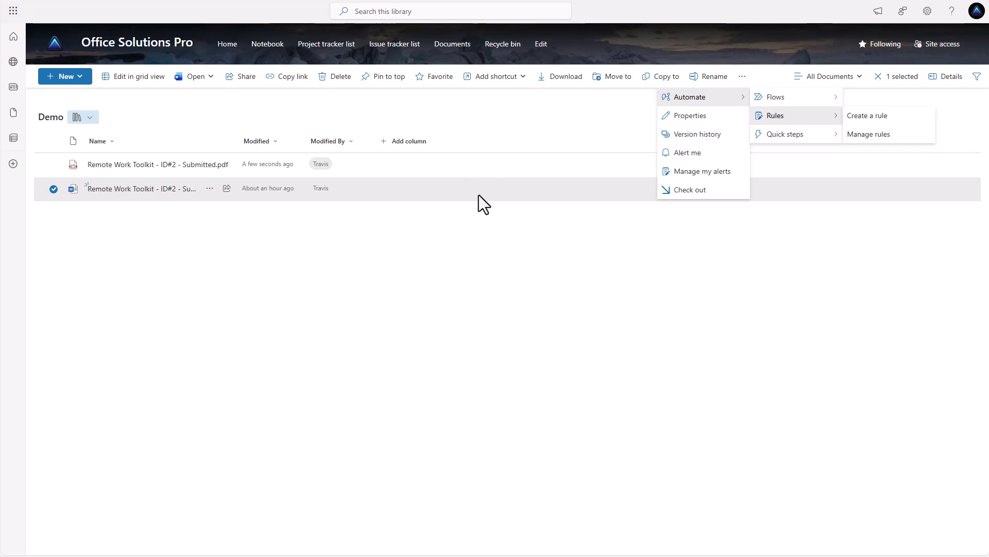
{"action": "left_click", "coordinate": [385, 219]}
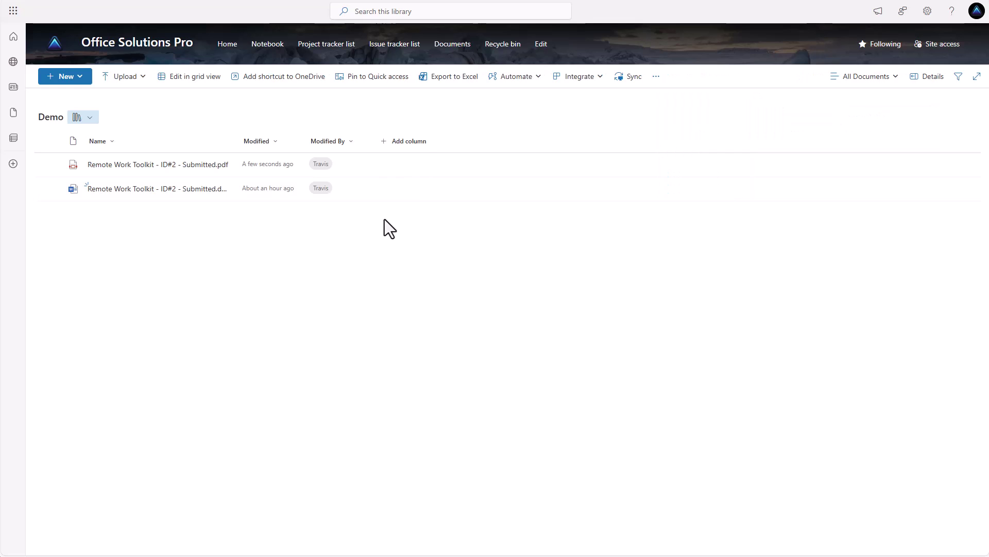
{"action": "left_click", "coordinate": [410, 147]}
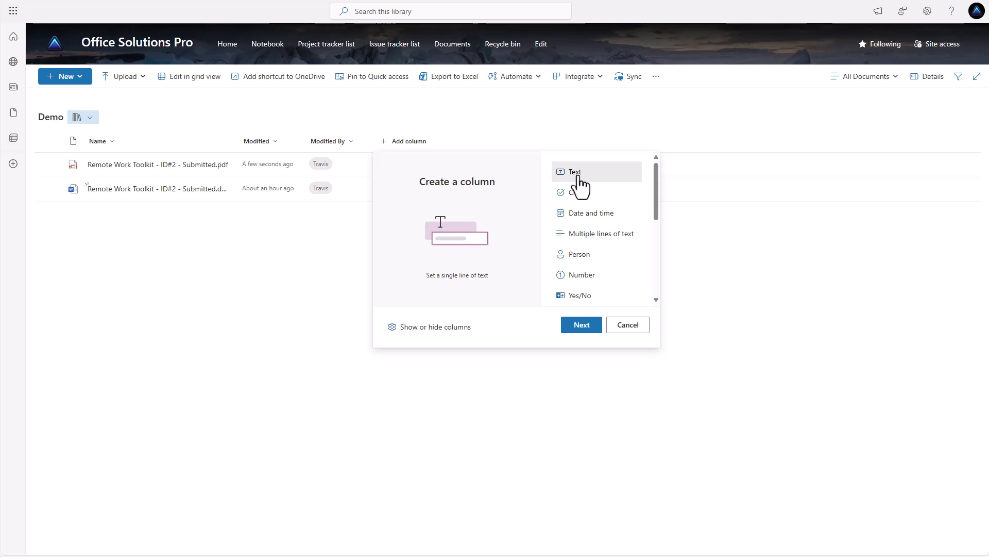
{"action": "left_click", "coordinate": [582, 324]}
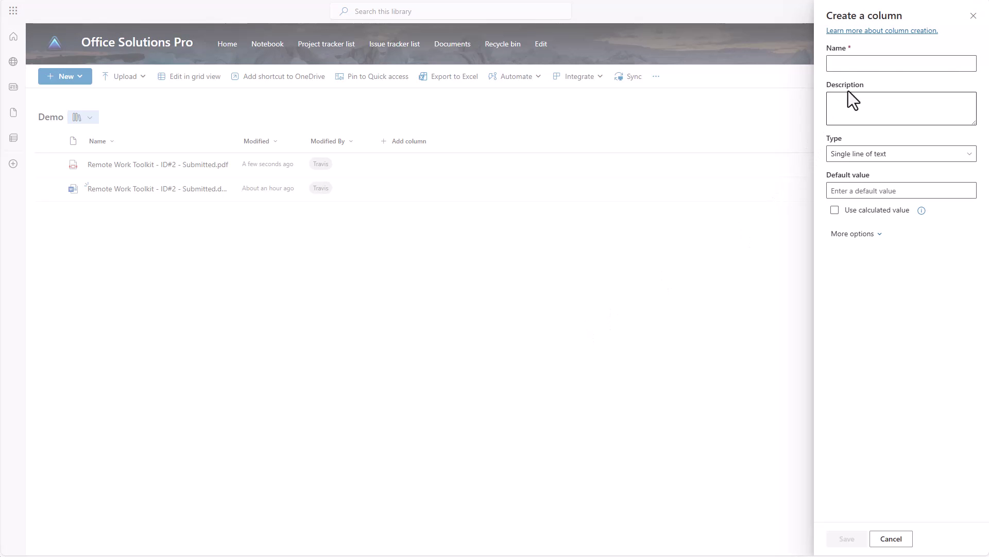
{"action": "left_click", "coordinate": [852, 60]}
{"action": "type", "text": "Conv"}
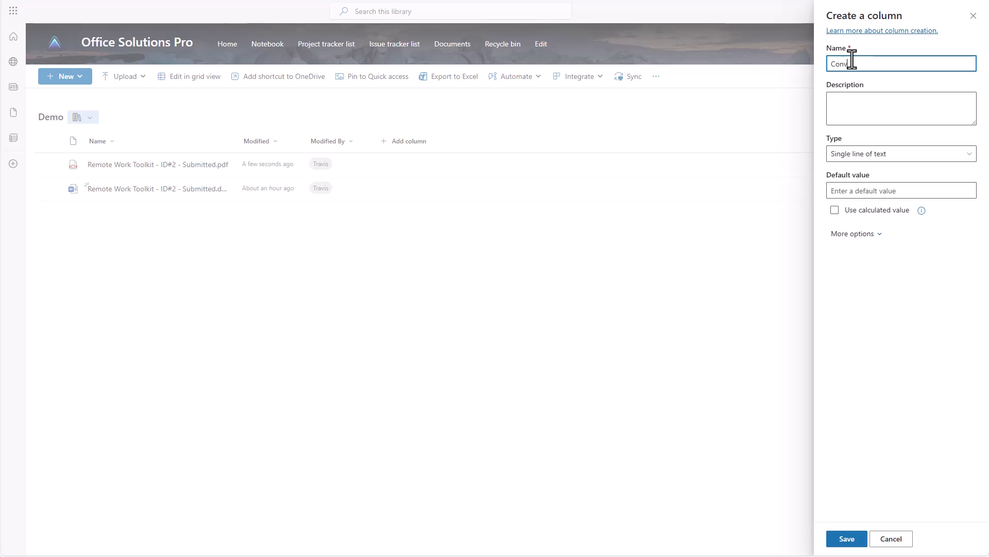
{"action": "type", "text": "ertPDF"}
{"action": "left_click", "coordinate": [849, 537]}
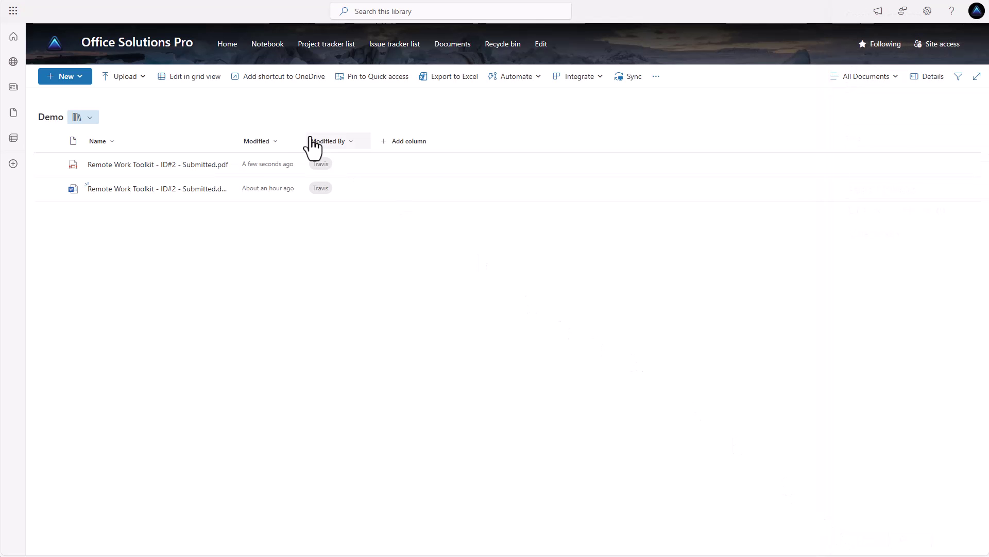
{"action": "left_click", "coordinate": [410, 146]}
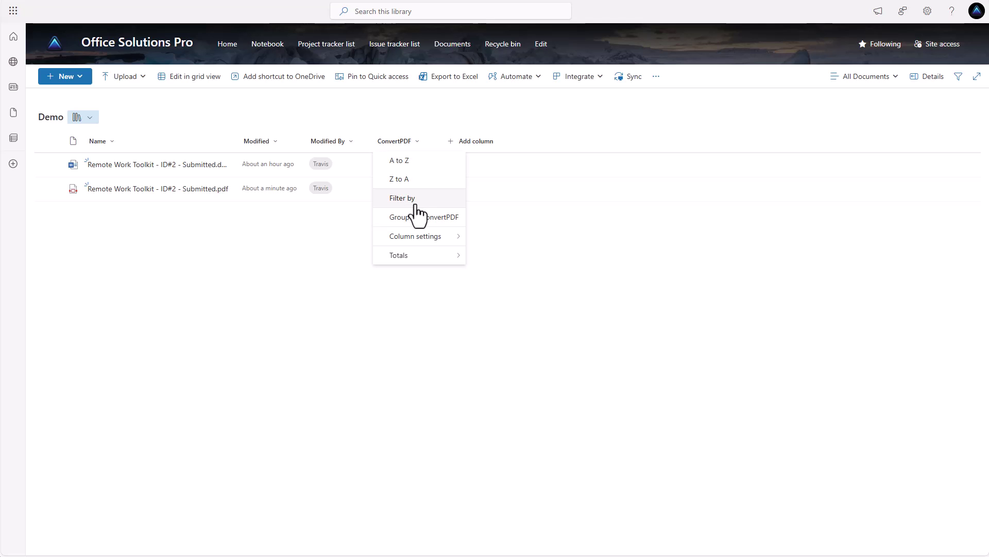
Change the ConvertPDF column's name to 'Convert to PDF' in its settings and save.
{"action": "mouse_move", "coordinate": [442, 240]}
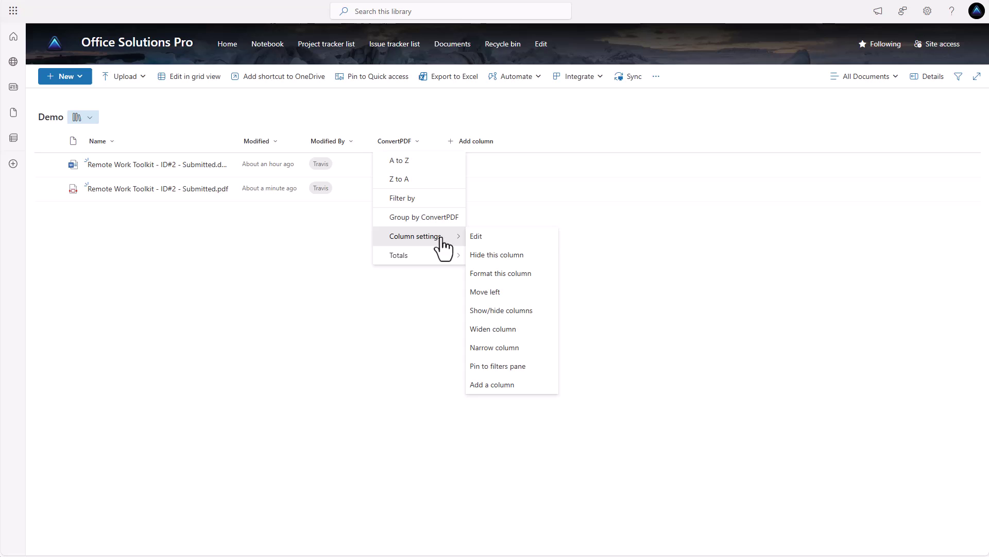
{"action": "left_click", "coordinate": [484, 237]}
{"action": "left_click", "coordinate": [857, 62]}
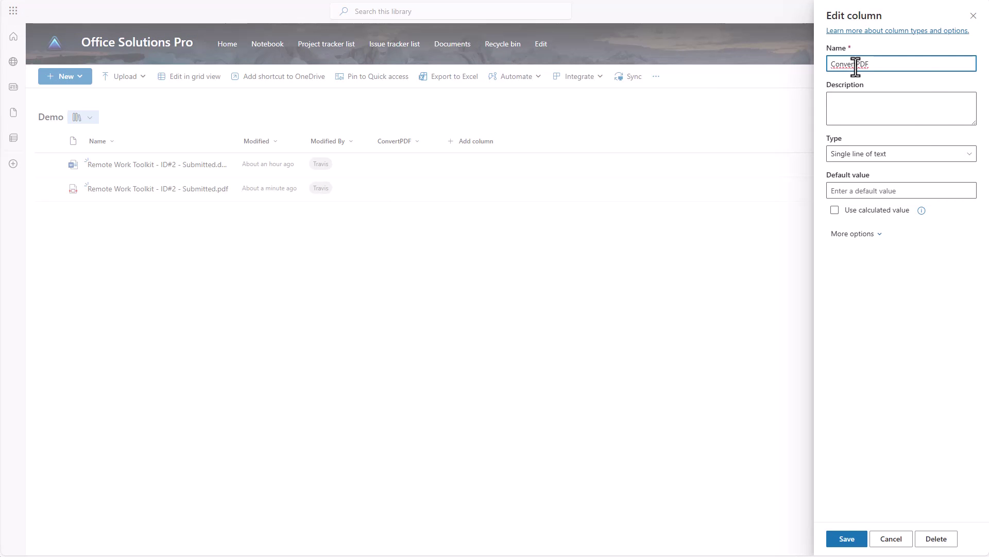
{"action": "type", "text": "to"}
{"action": "left_click", "coordinate": [847, 540]}
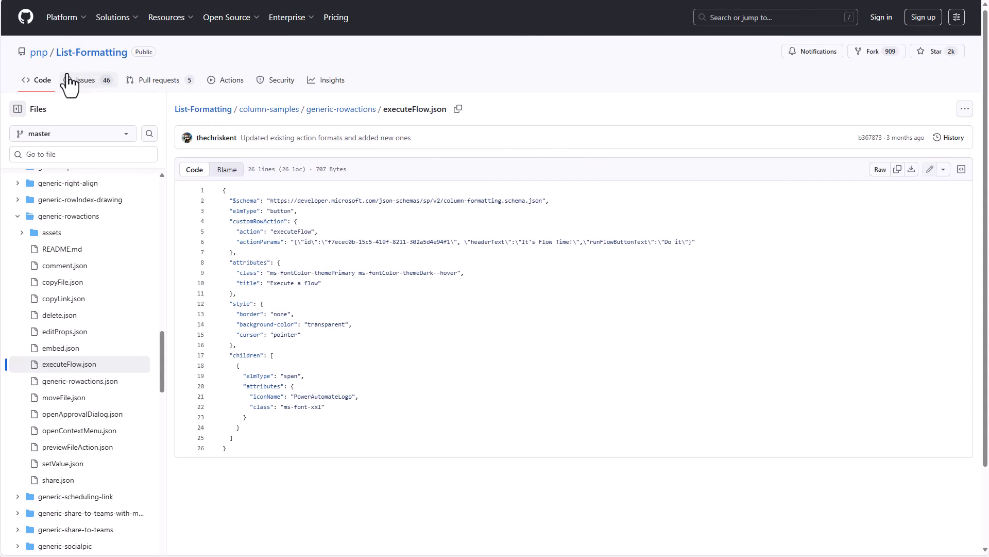
Go to the pnp executeFlow.json sample on GitHub and select all 26 lines of its code.
{"action": "left_click", "coordinate": [38, 52]}
{"action": "left_click_drag", "start_coordinate": [229, 449], "coordinate": [217, 245]}
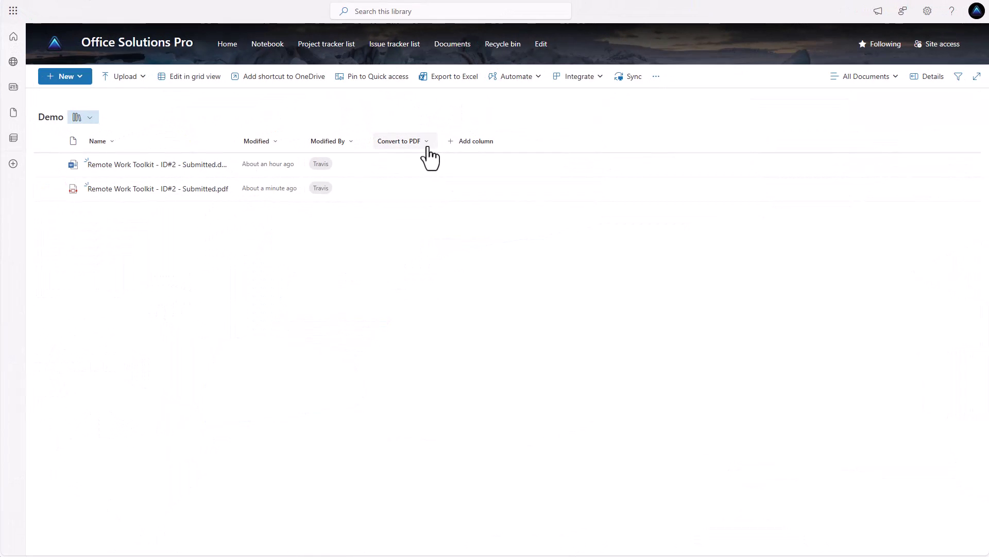
Replace the Convert to PDF column's format JSON with the copied executeFlow button code and preview it.
{"action": "left_click", "coordinate": [427, 147]}
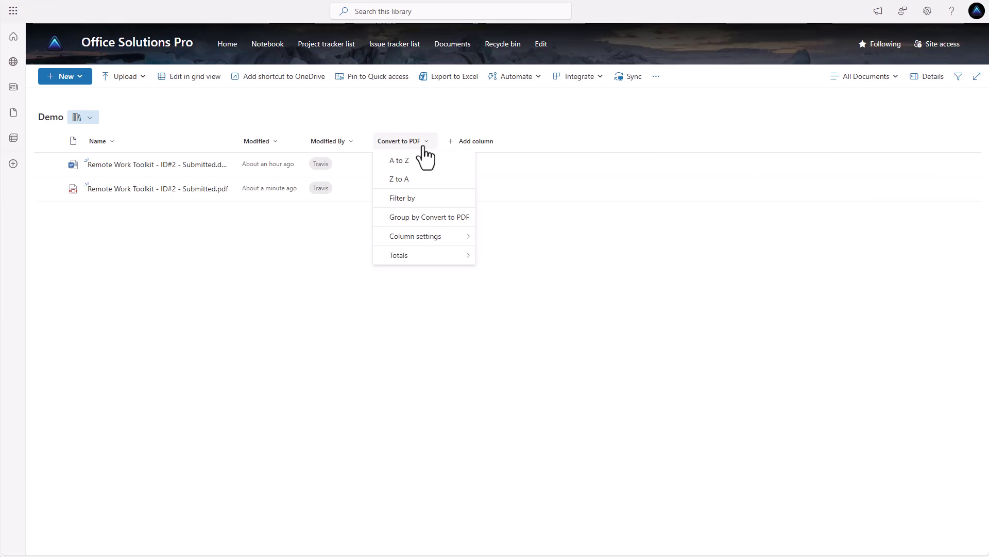
{"action": "mouse_move", "coordinate": [439, 236]}
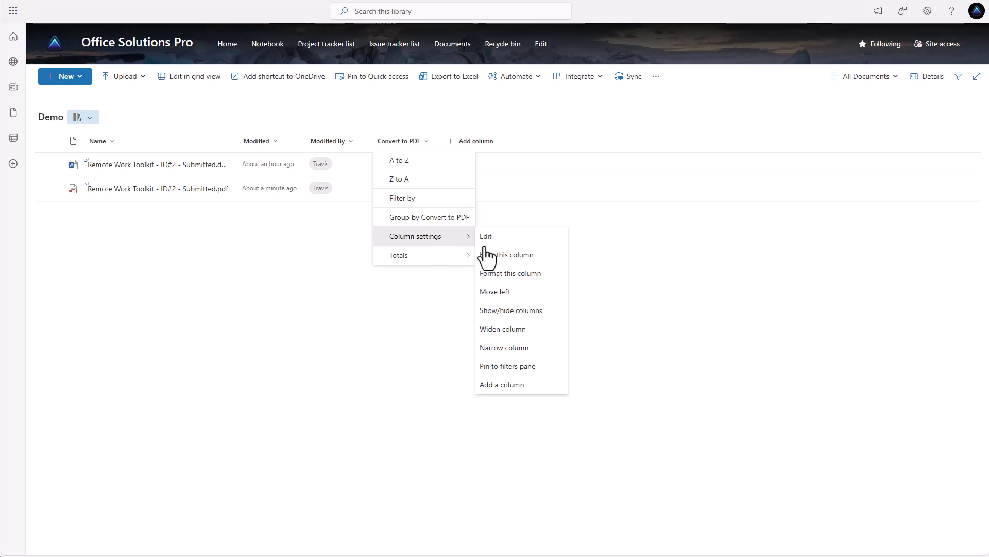
{"action": "left_click", "coordinate": [514, 274]}
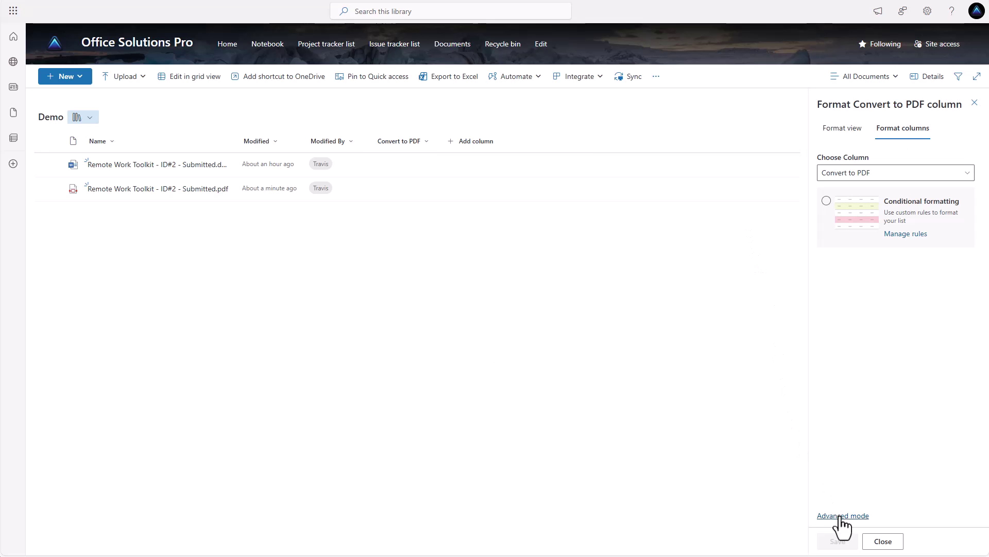
{"action": "left_click", "coordinate": [843, 515]}
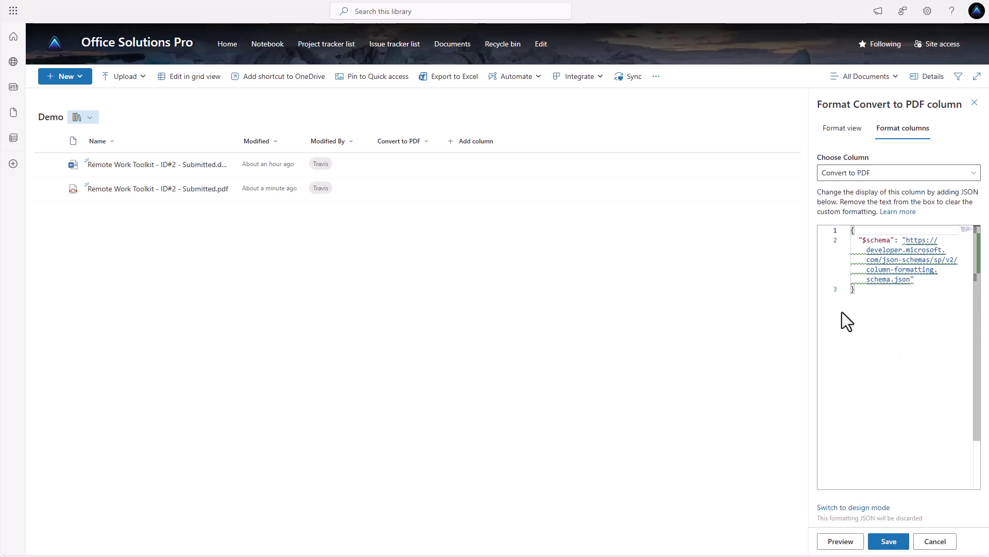
{"action": "left_click_drag", "start_coordinate": [859, 299], "coordinate": [824, 218]}
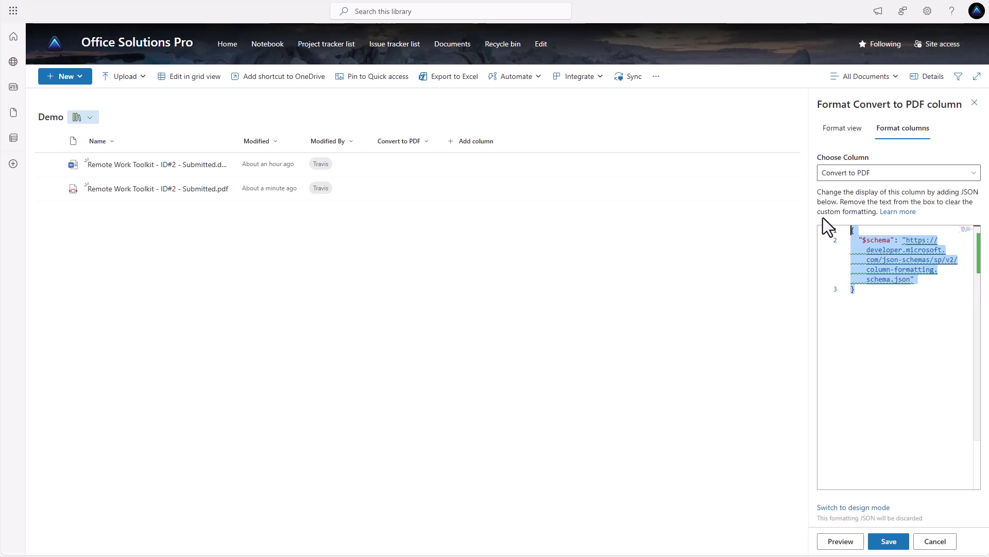
{"action": "key", "text": "ctrl+v"}
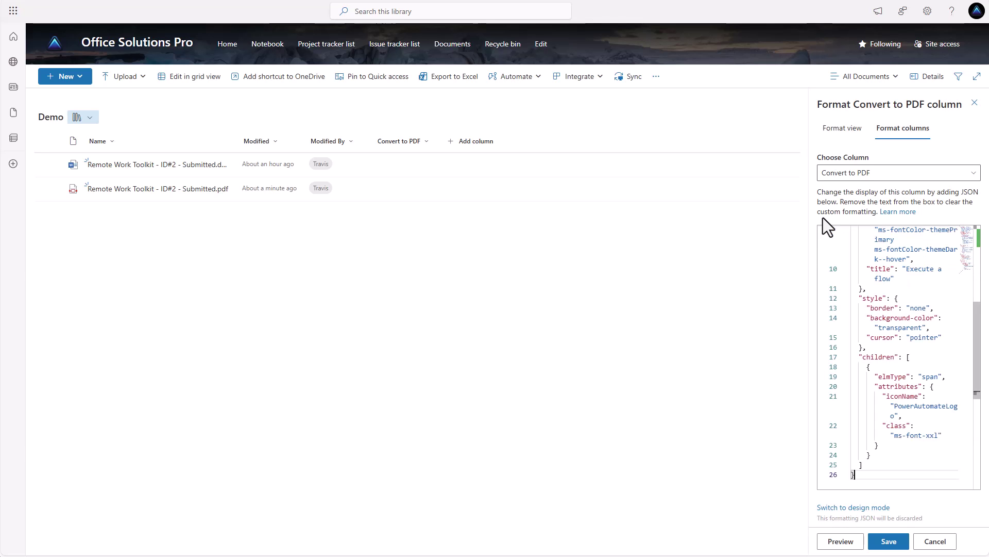
{"action": "left_click", "coordinate": [840, 541]}
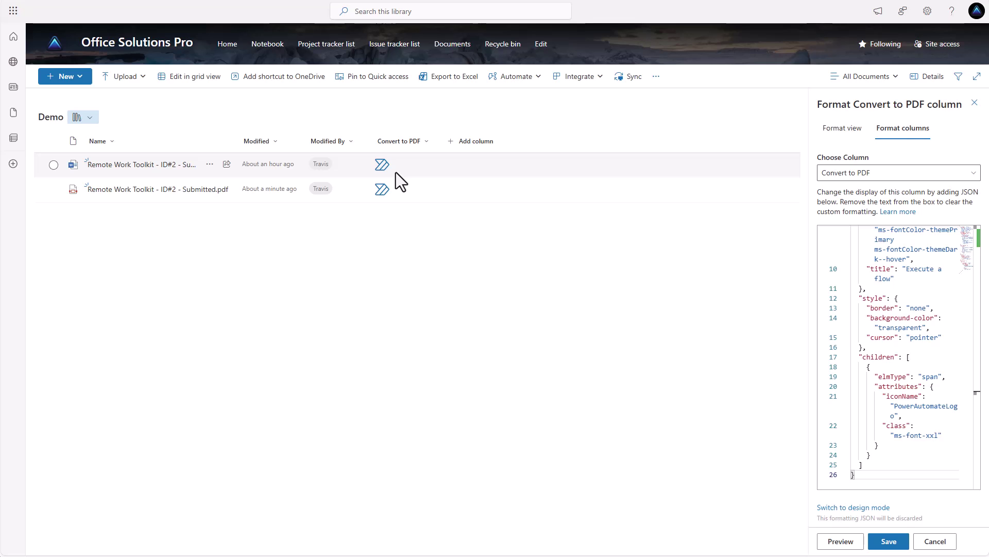
{"action": "scroll", "coordinate": [884, 302], "scroll_direction": "up", "scroll_amount": 3}
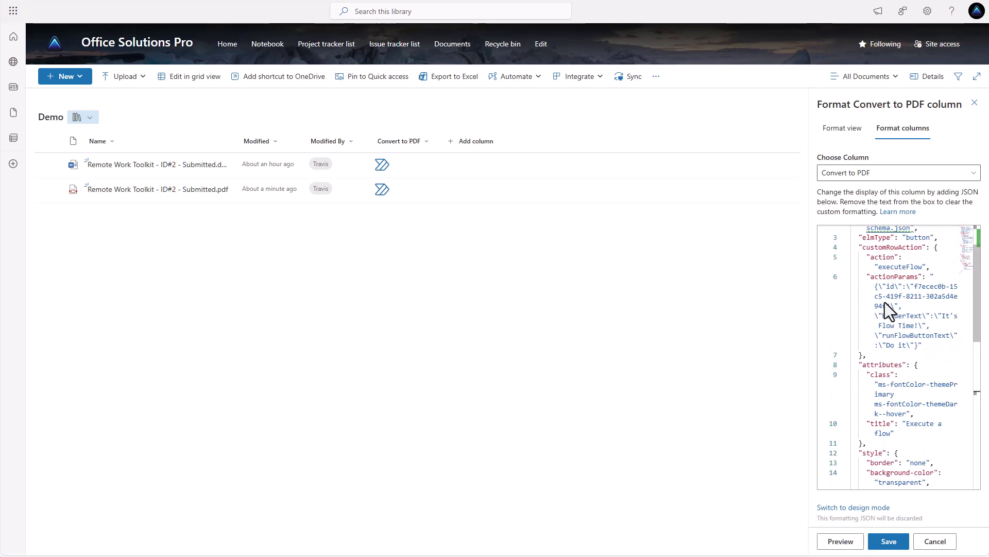
{"action": "scroll", "coordinate": [885, 302], "scroll_direction": "up", "scroll_amount": 1}
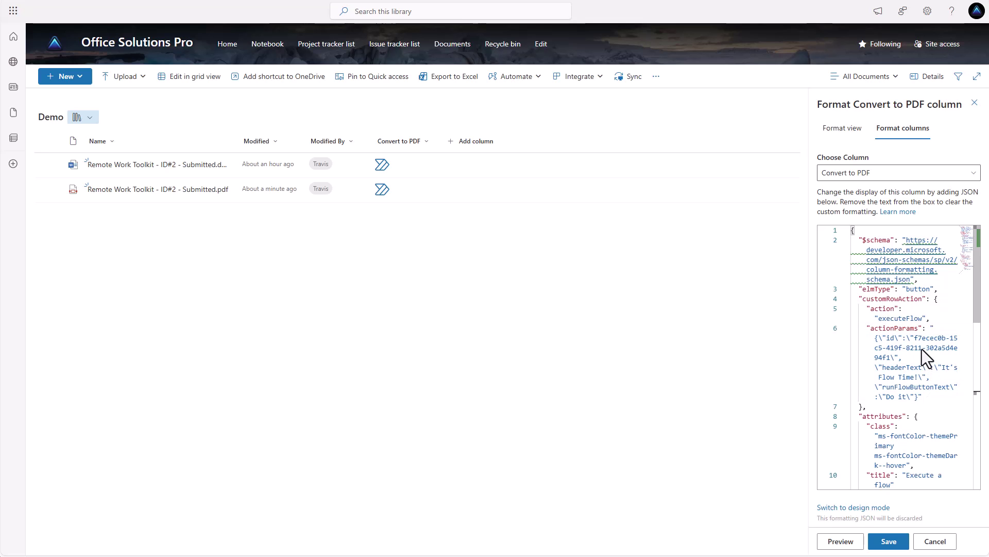
{"action": "left_click_drag", "start_coordinate": [915, 338], "coordinate": [905, 357]}
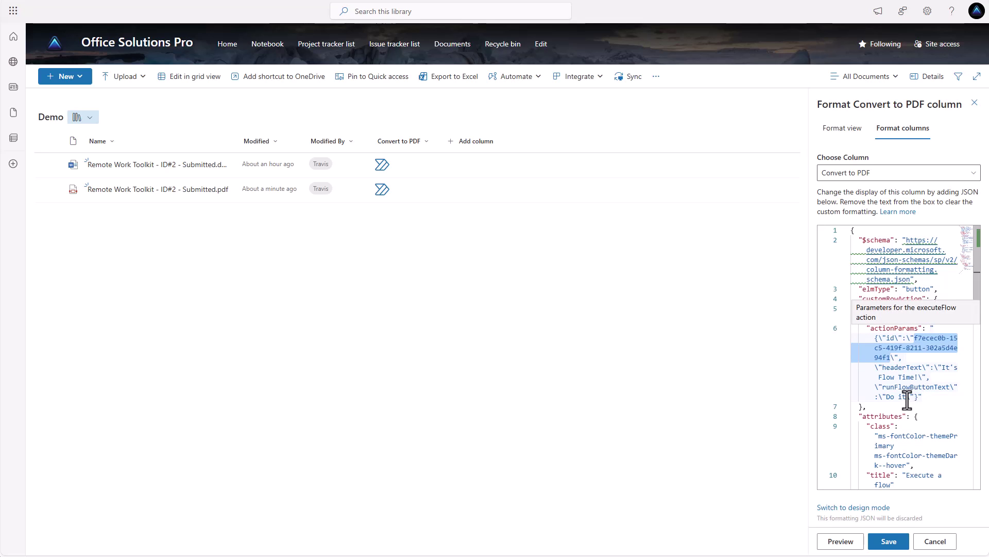
{"action": "scroll", "coordinate": [902, 407], "scroll_direction": "down", "scroll_amount": 5}
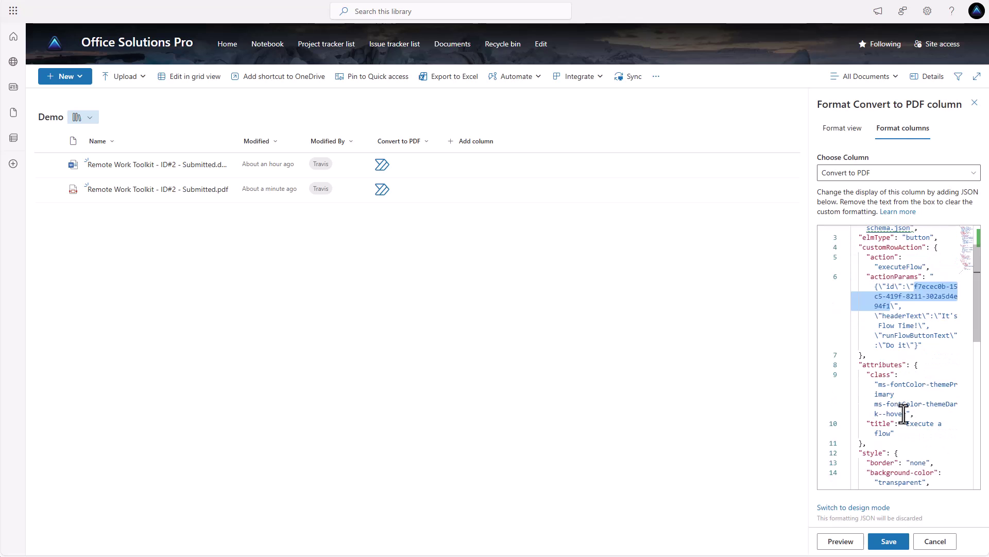
{"action": "scroll", "coordinate": [908, 422], "scroll_direction": "down", "scroll_amount": 2}
{"action": "scroll", "coordinate": [908, 421], "scroll_direction": "up", "scroll_amount": 8}
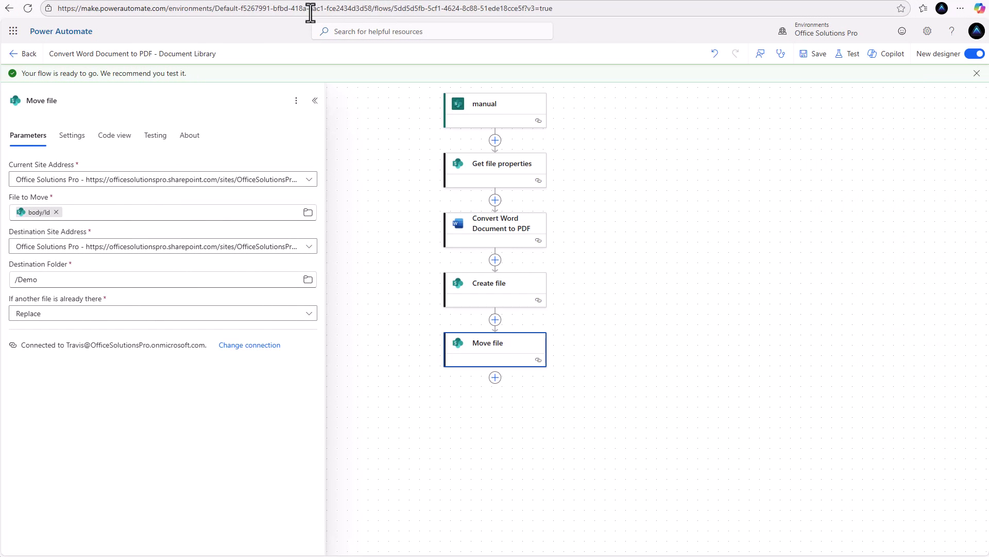
Select the flow's GUID in the Power Automate web address.
{"action": "left_click_drag", "start_coordinate": [240, 9], "coordinate": [525, 11]}
{"action": "key", "text": "ctrl+c"}
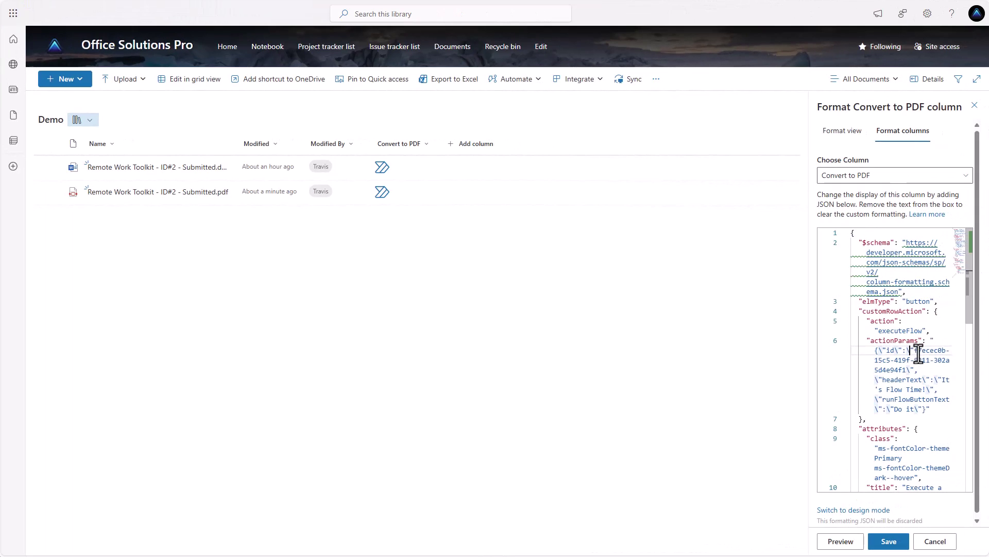
Replace the old flow ID in actionParams with the copied flow ID and save.
{"action": "left_click_drag", "start_coordinate": [916, 351], "coordinate": [909, 369]}
{"action": "key", "text": "ctrl+v"}
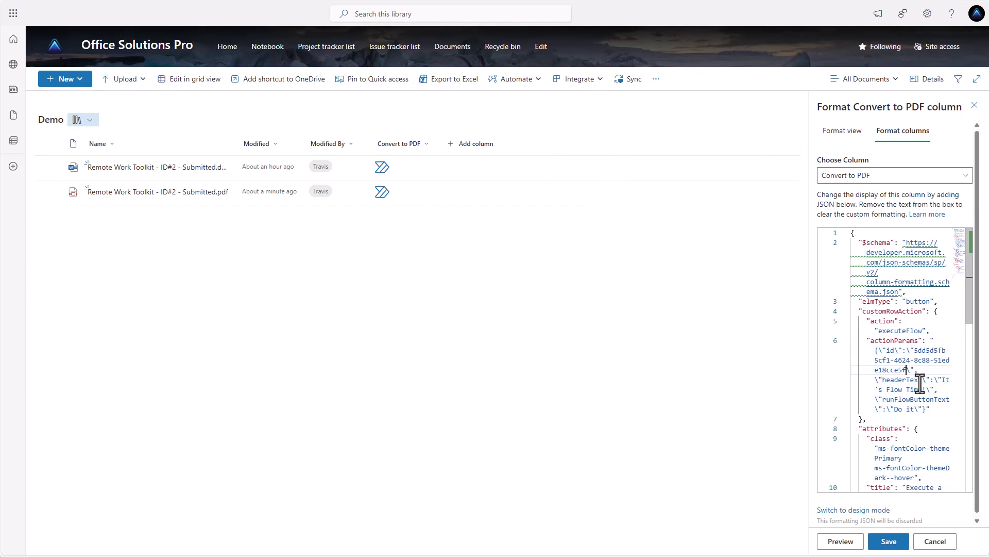
{"action": "left_click", "coordinate": [895, 549]}
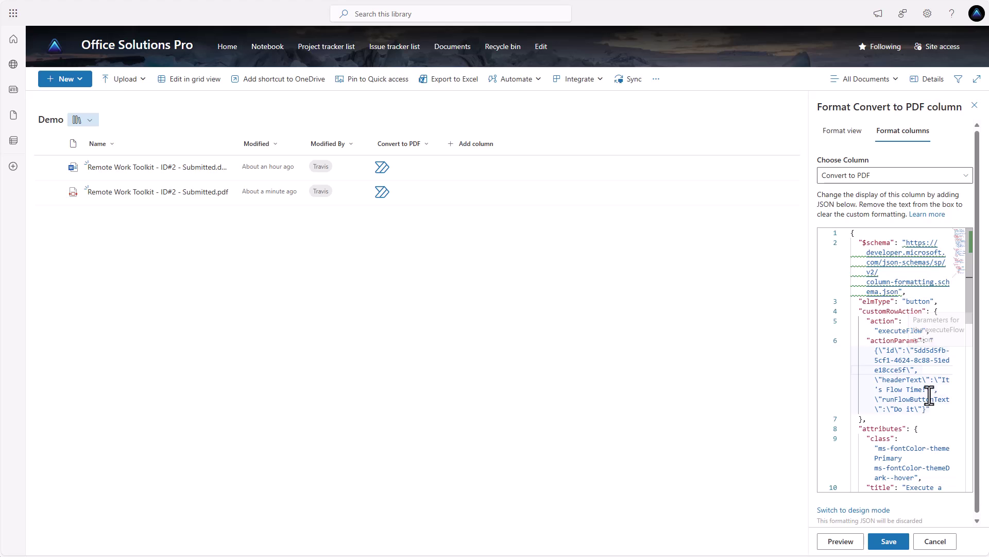
Change the button's hover title to 'Convert of PDF', save, and test it on the Word file.
{"action": "scroll", "coordinate": [929, 395], "scroll_direction": "down", "scroll_amount": 1}
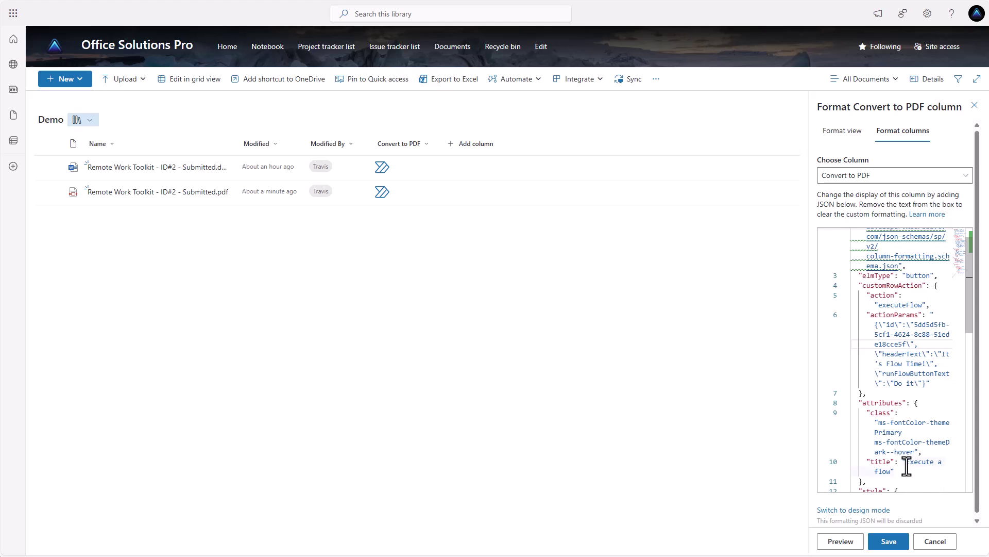
{"action": "mouse_move", "coordinate": [906, 462]}
{"action": "left_mouse_down"}
{"action": "mouse_move", "coordinate": [880, 469]}
{"action": "mouse_move", "coordinate": [893, 469]}
{"action": "left_mouse_up"}
{"action": "type", "text": "Convert "}
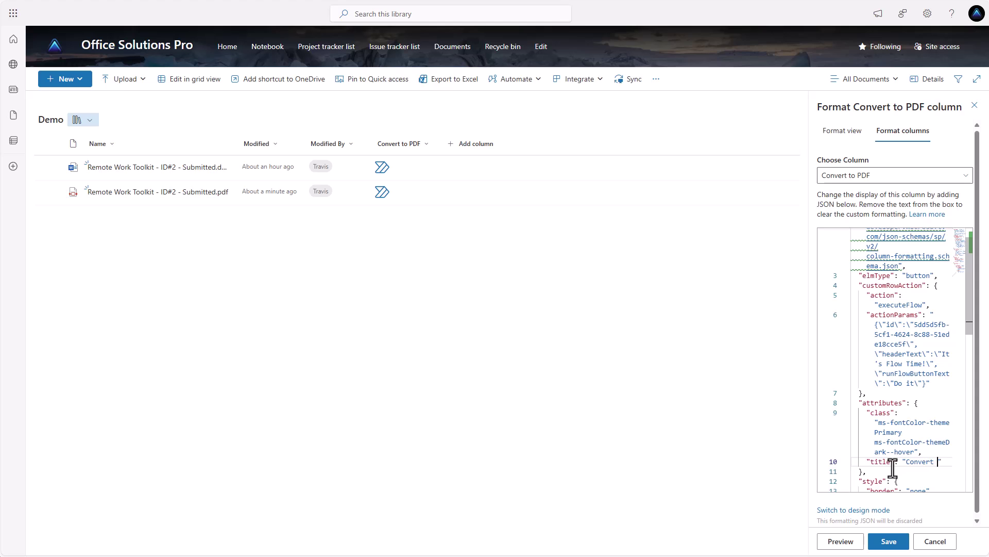
{"action": "type", "text": "of PDF"}
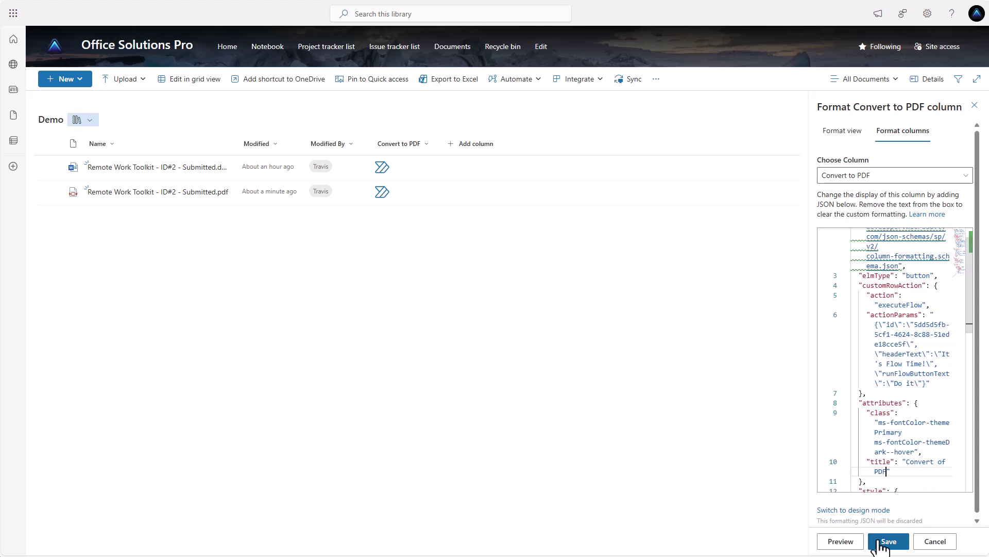
{"action": "left_click", "coordinate": [886, 541]}
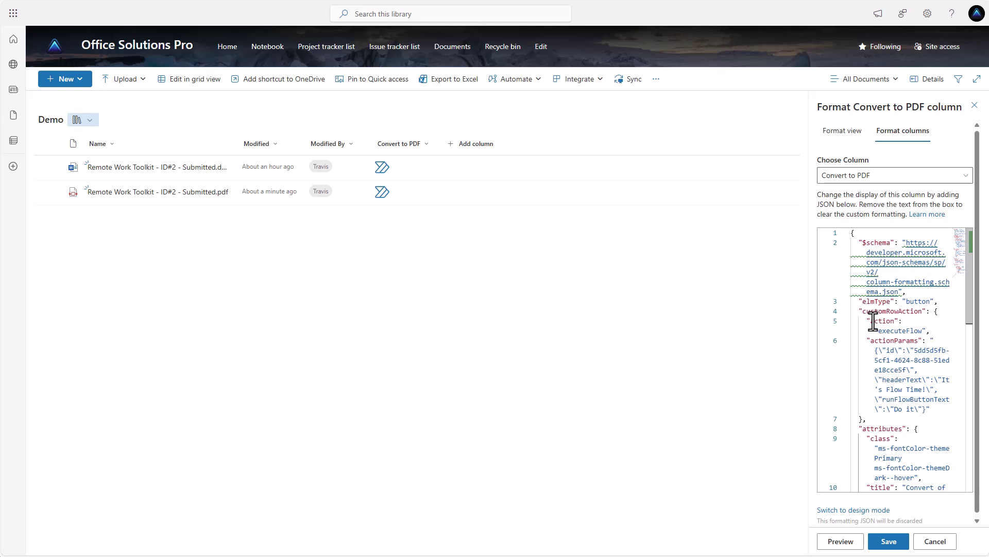
{"action": "left_click", "coordinate": [383, 170]}
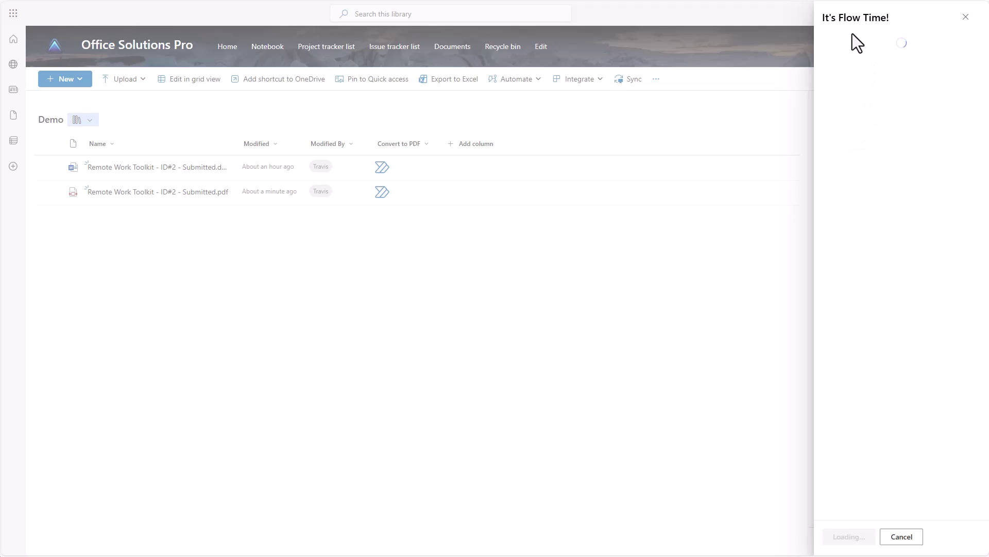
{"action": "left_click_drag", "start_coordinate": [827, 19], "coordinate": [861, 18]}
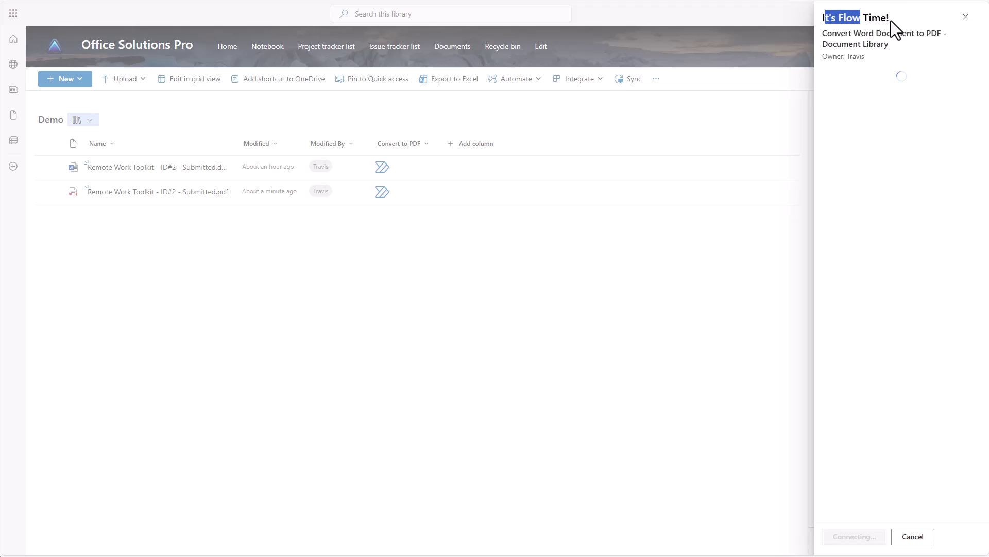
{"action": "left_click", "coordinate": [828, 17]}
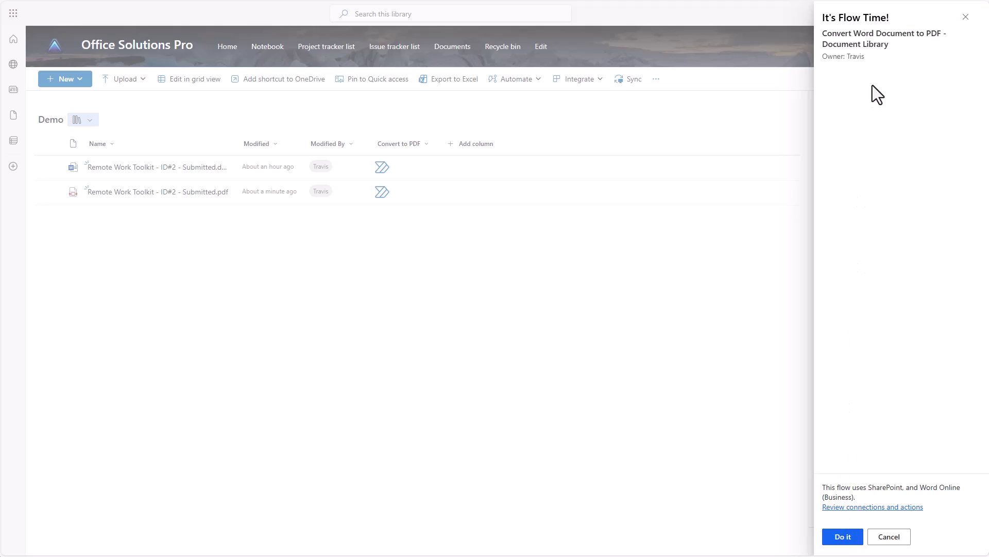
{"action": "left_click", "coordinate": [964, 20]}
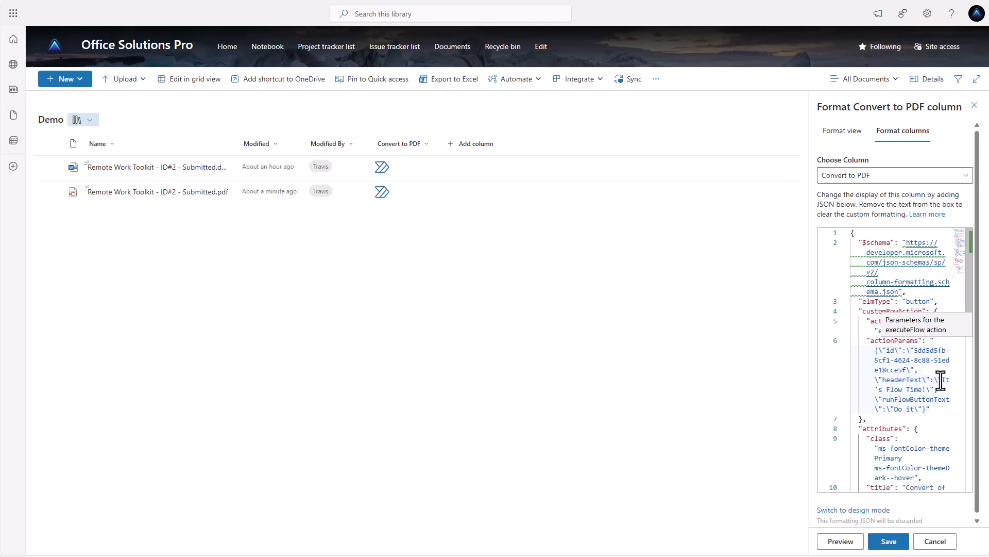
Set headerText to 'Convert Document!' and runFlowButtonText to 'Convert', then save the format.
{"action": "left_click_drag", "start_coordinate": [942, 381], "coordinate": [923, 389]}
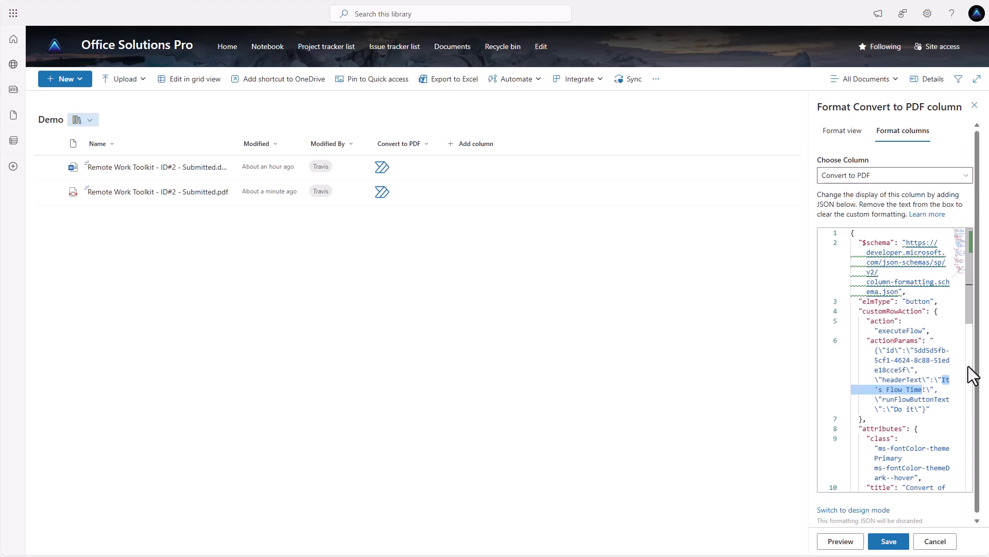
{"action": "type", "text": "Convert Document"}
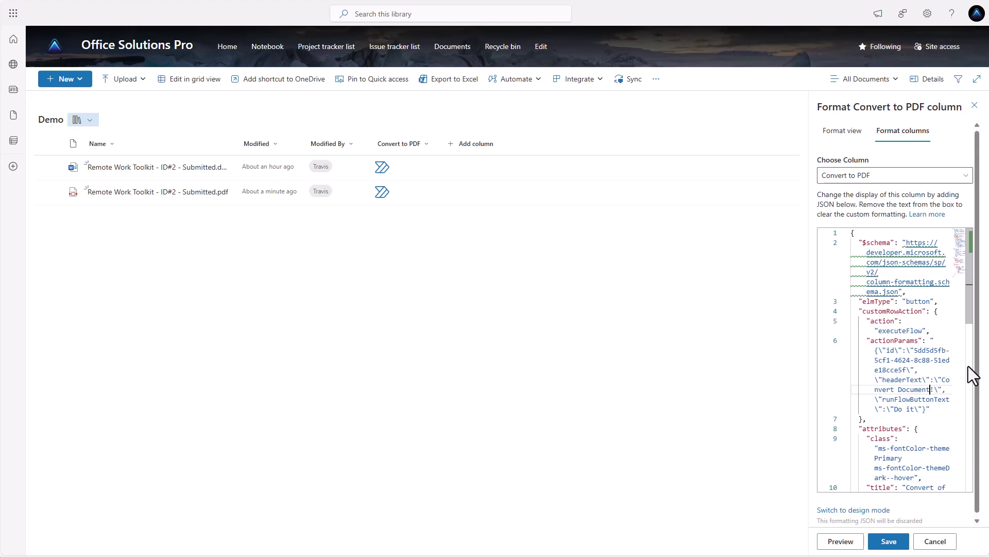
{"action": "left_click_drag", "start_coordinate": [895, 409], "coordinate": [915, 410]}
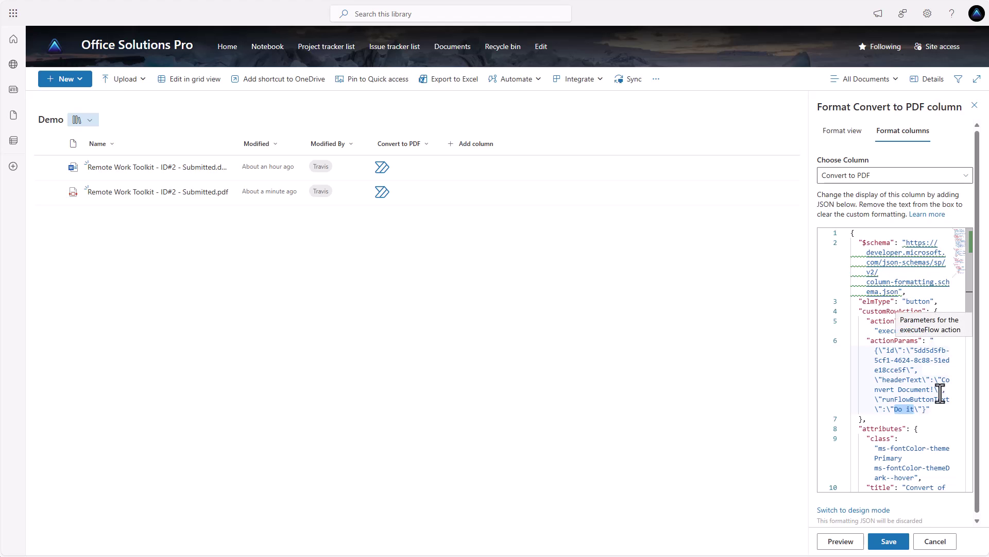
{"action": "type", "text": "Convert"}
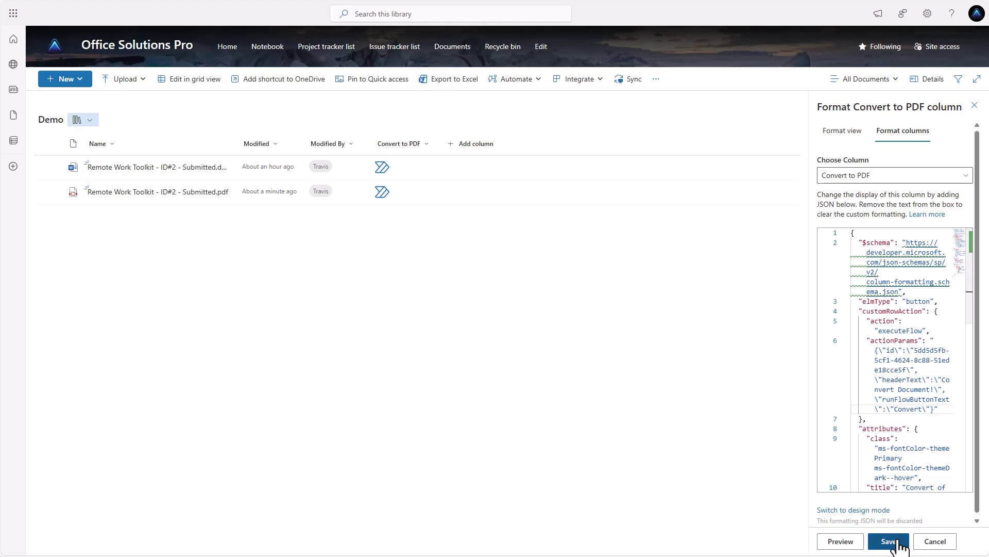
{"action": "left_click", "coordinate": [885, 539]}
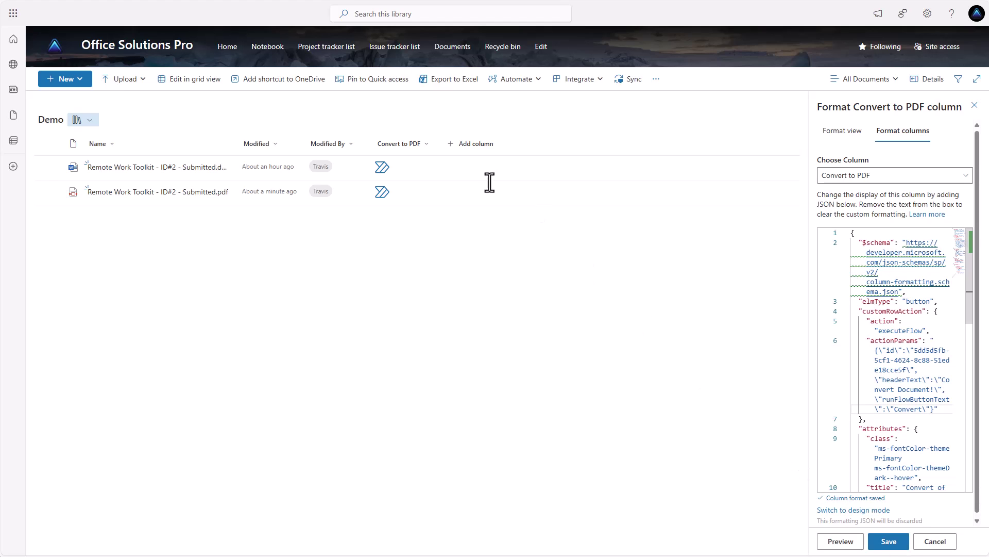
Launch the flow from the Word file's Convert to PDF button, run Convert, and close the panel.
{"action": "left_click", "coordinate": [380, 171]}
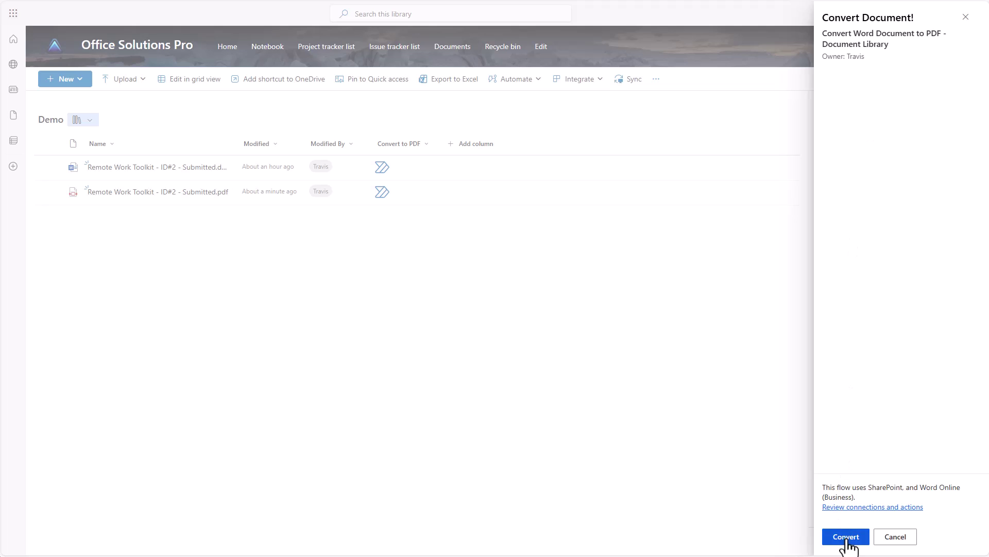
{"action": "left_click", "coordinate": [847, 541]}
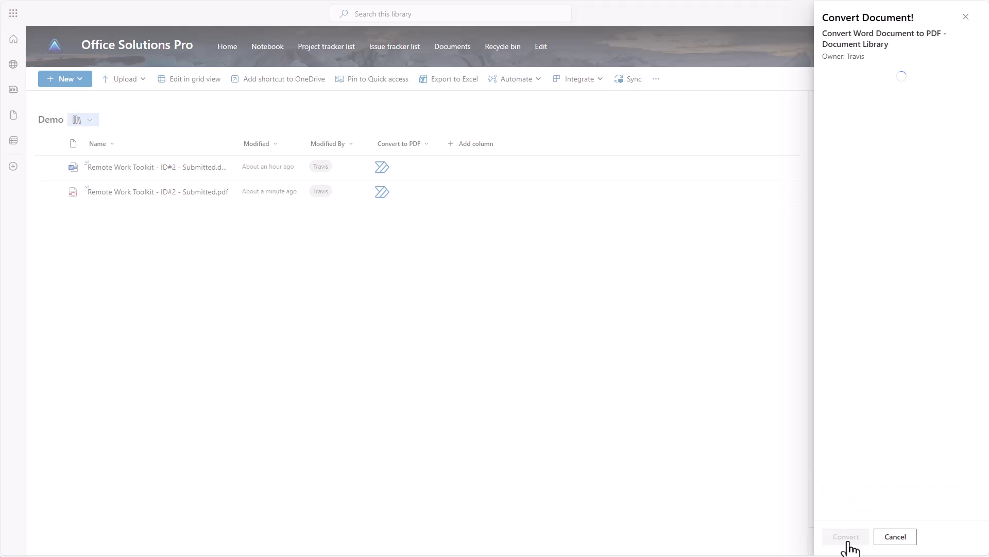
{"action": "left_click", "coordinate": [628, 283]}
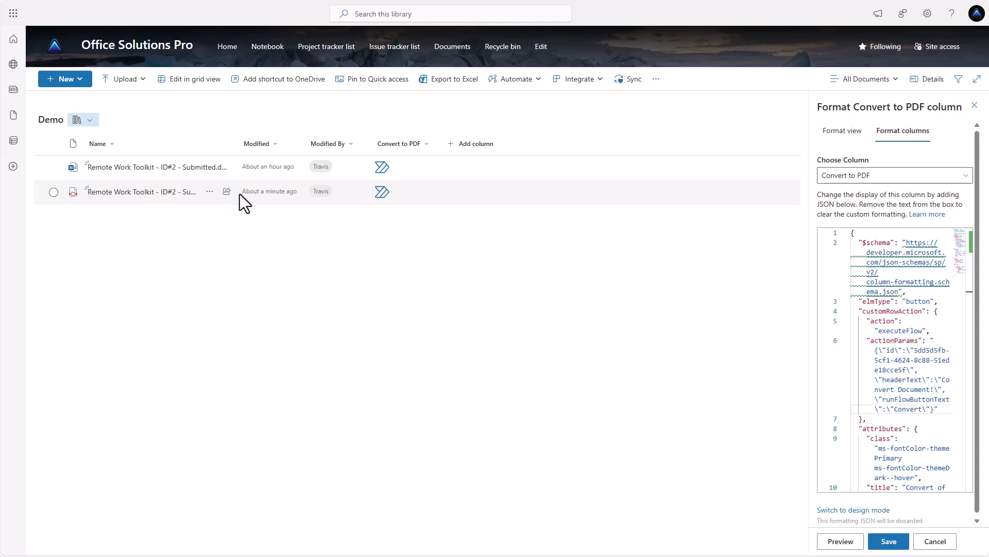
{"action": "mouse_move", "coordinate": [282, 195]}
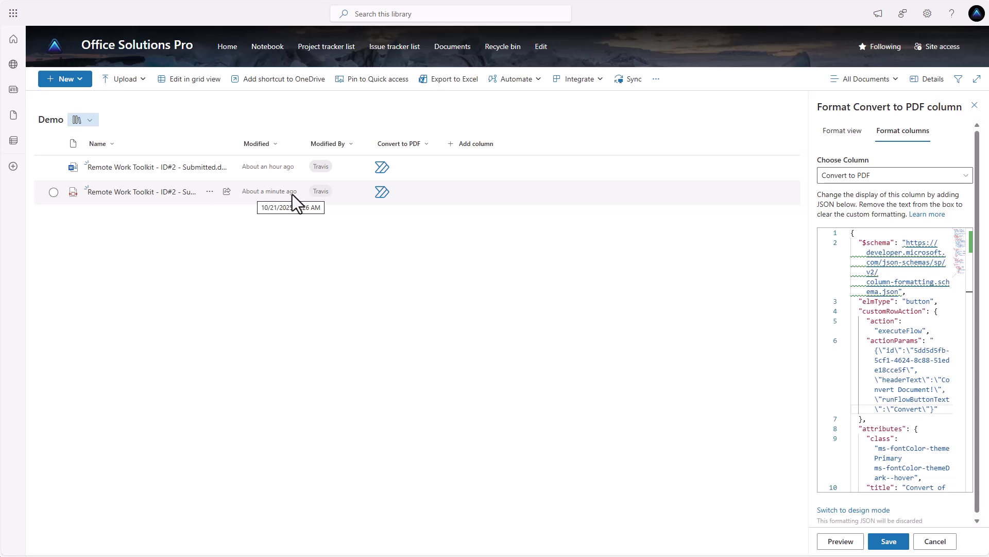